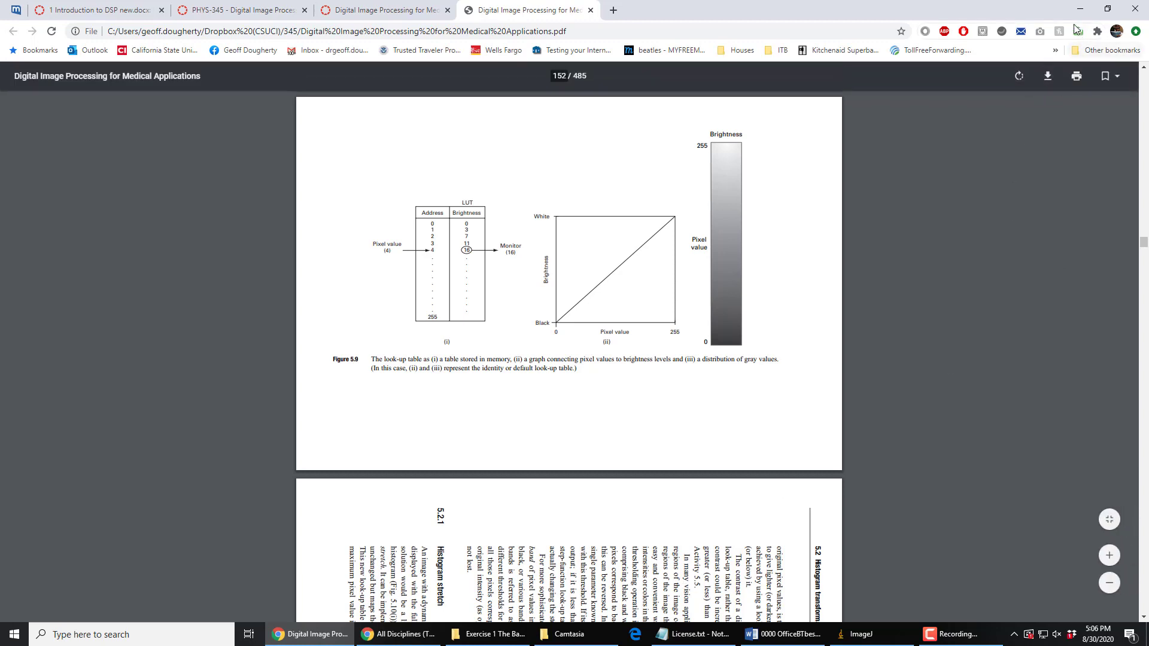
Switch to ImageJ and open brainpathology.tif from the 345 Images folder
click(1082, 10)
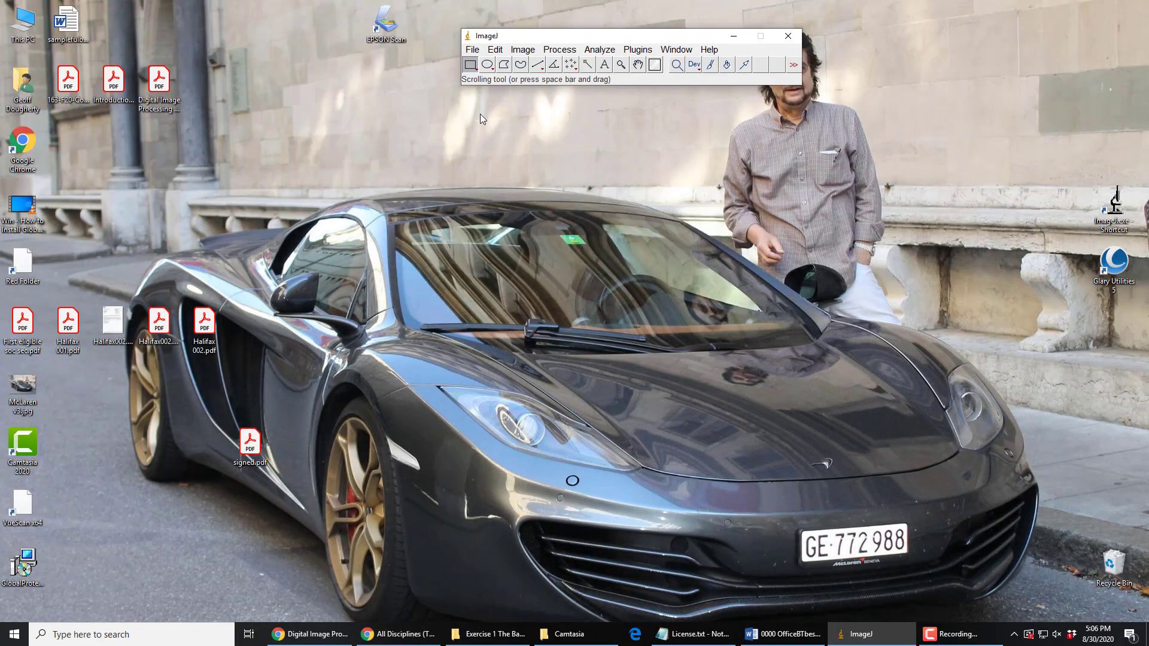
click(472, 50)
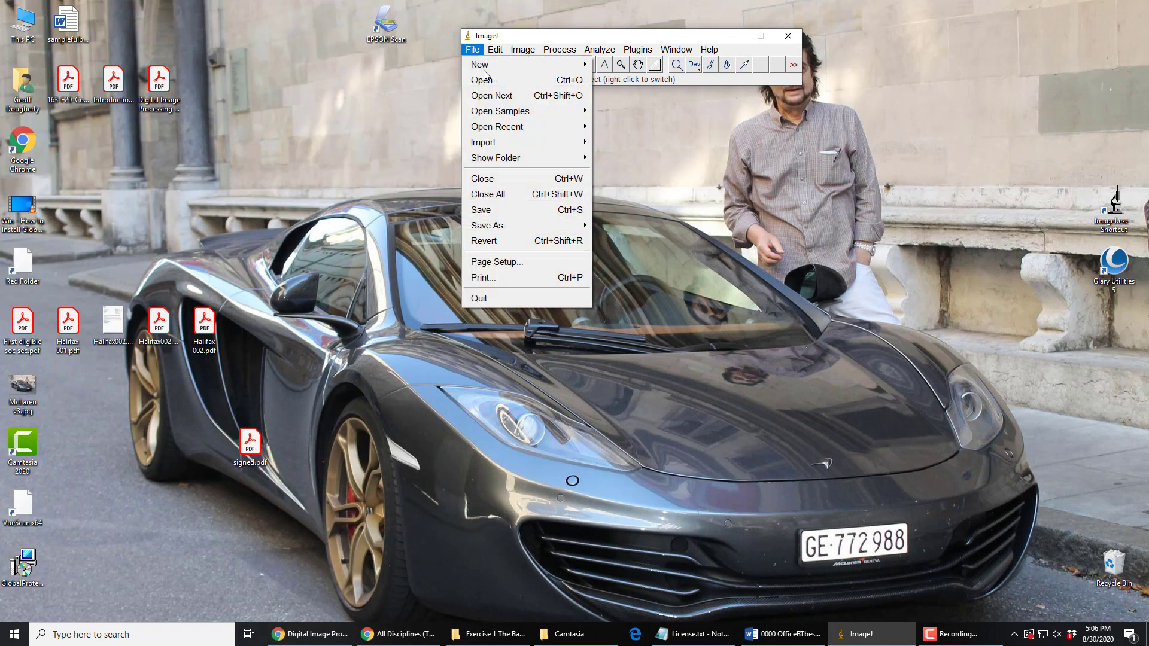
click(488, 82)
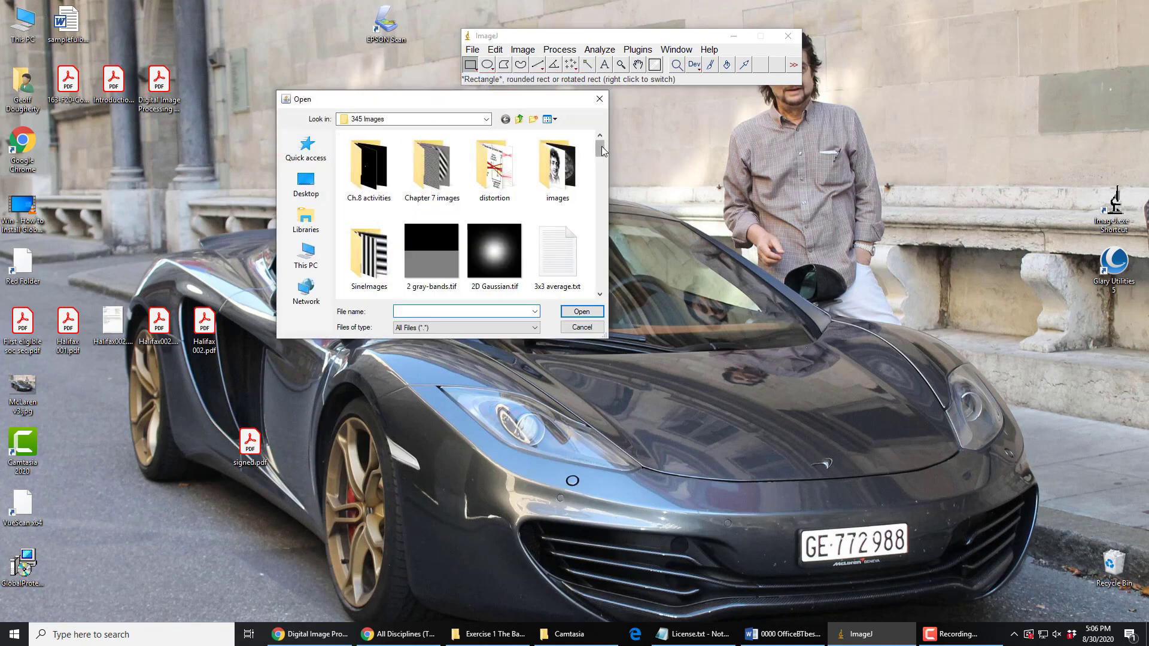
scroll(600, 157, down, 1)
scroll(601, 157, down, 3)
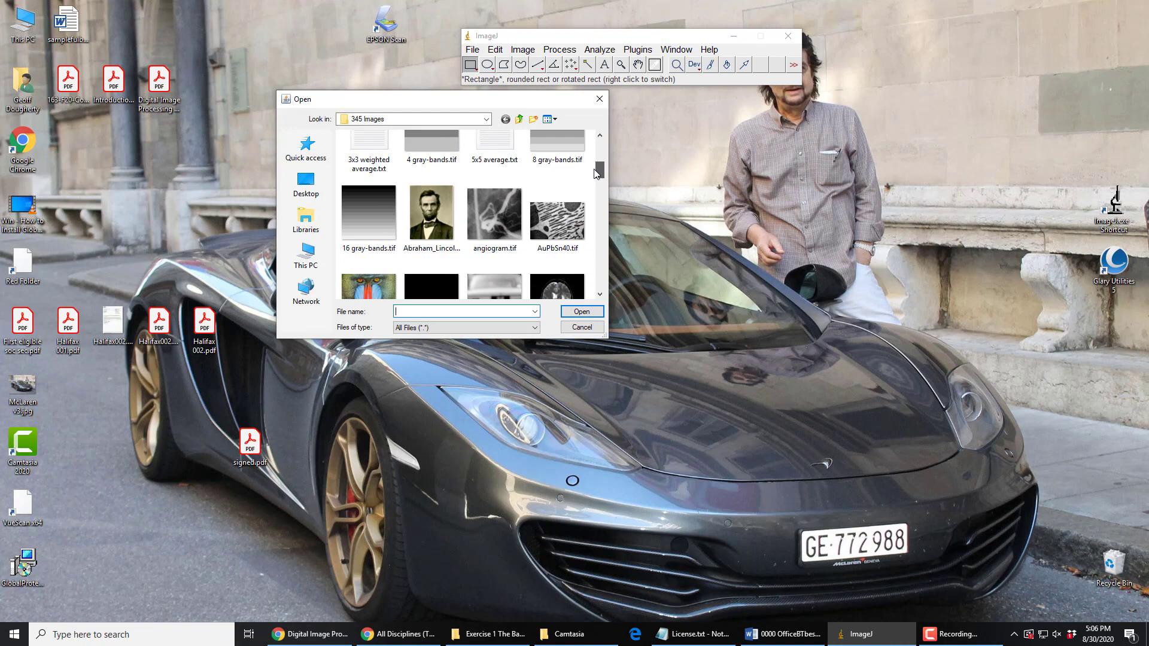
click(558, 260)
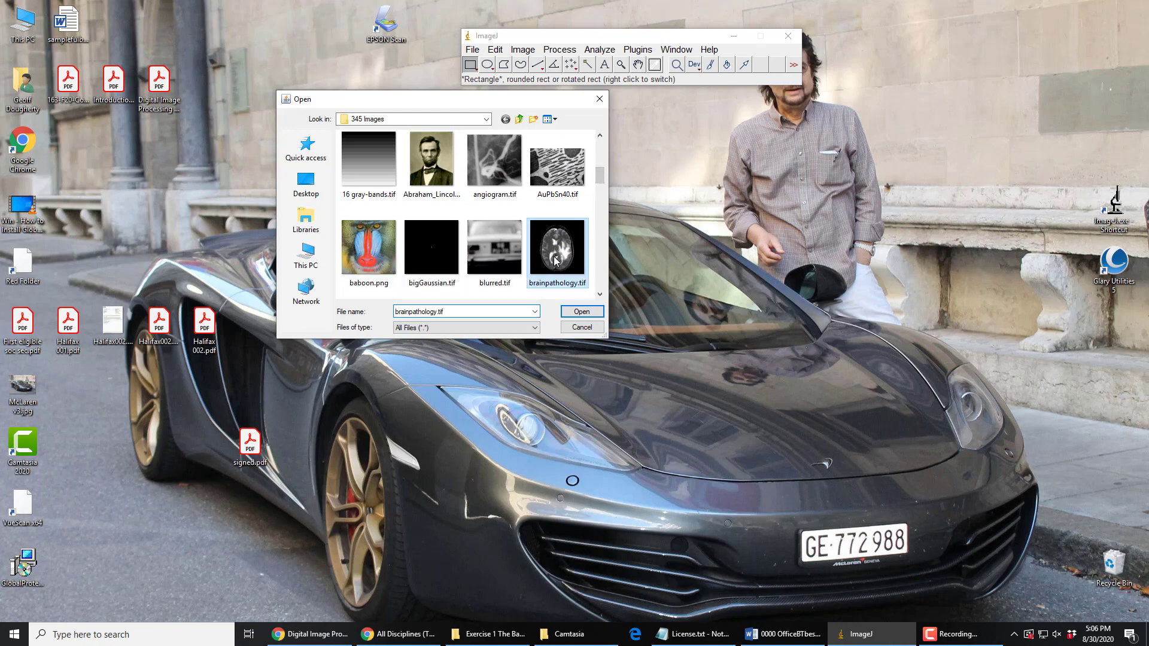
click(583, 314)
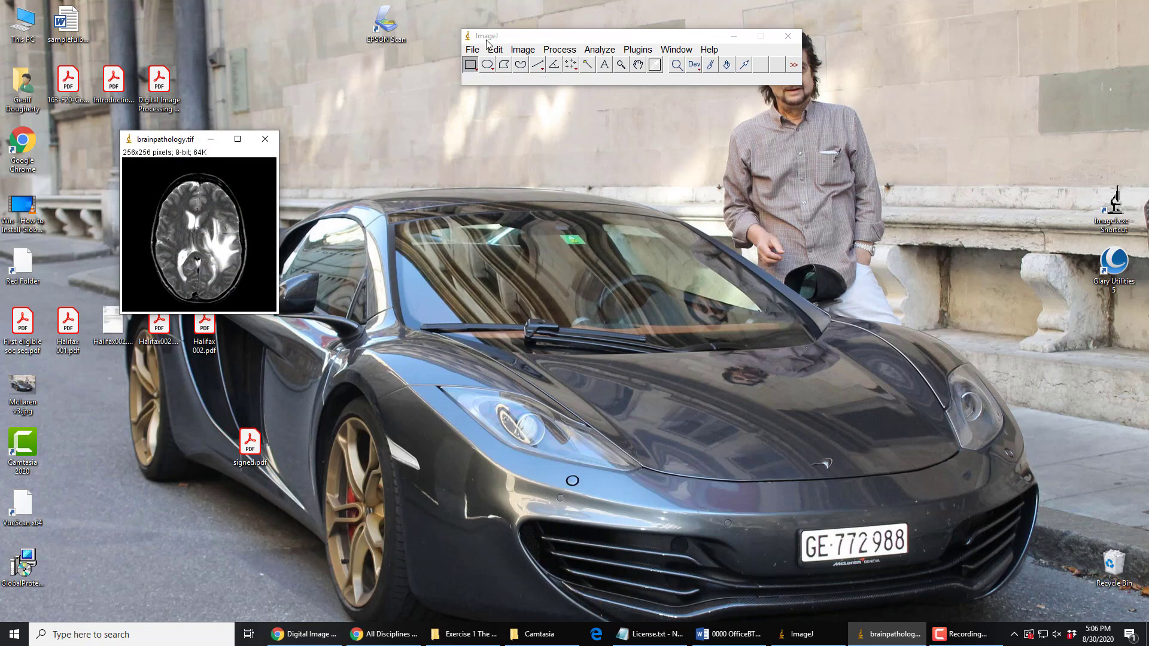
Duplicate the brainpathology.tif image and move the copy well apart from the original
click(524, 51)
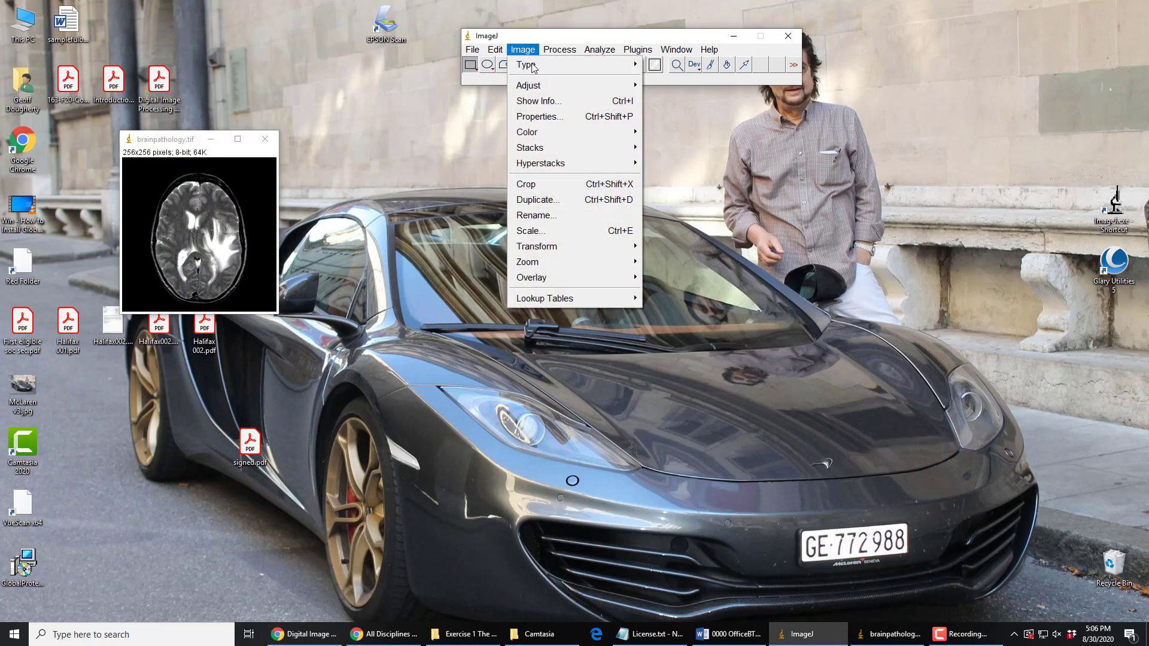
click(557, 200)
click(574, 196)
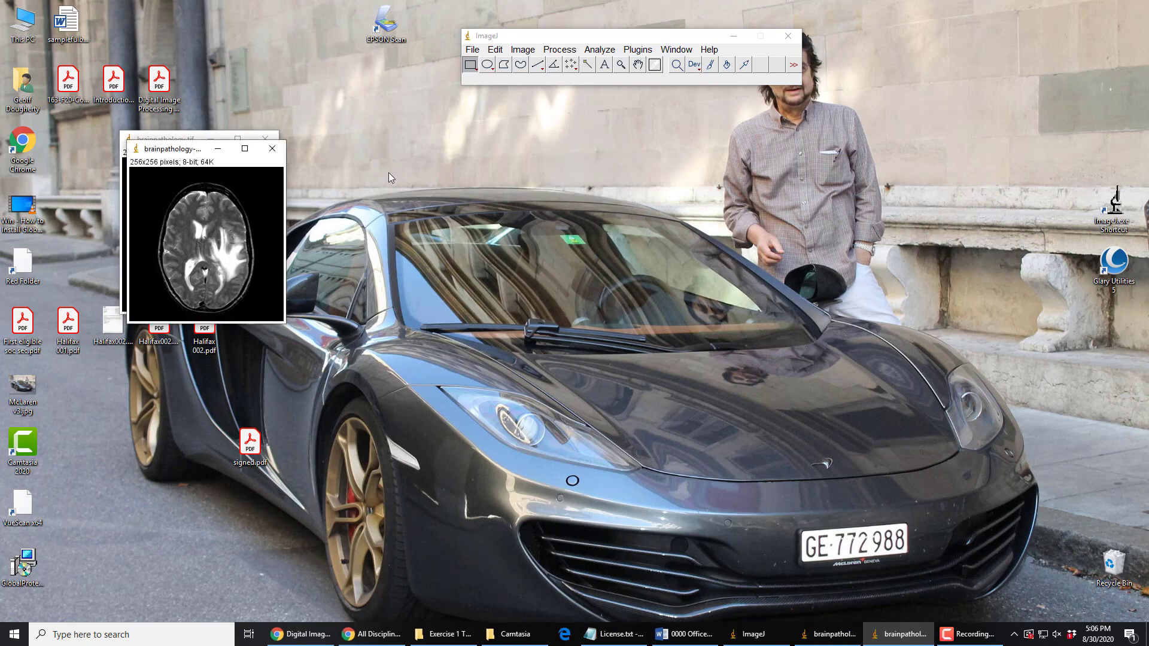
drag(202, 151, 970, 141)
drag(153, 141, 221, 142)
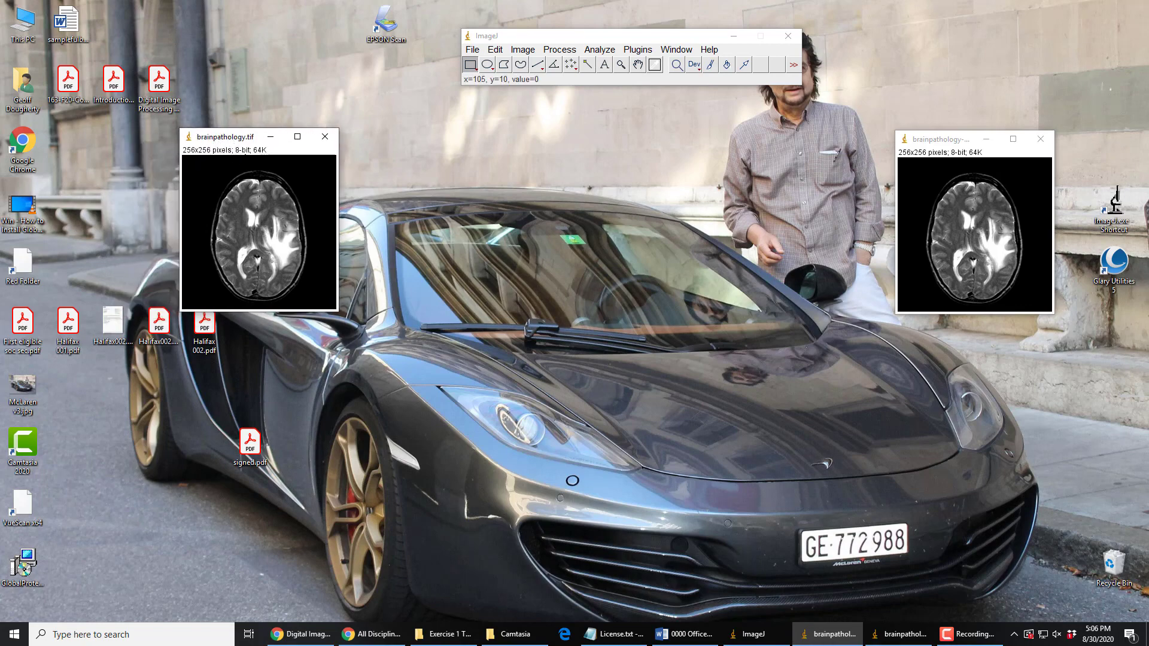
Show the look-up table plot of the original brain image and examine its list of red, green and blue values
click(522, 50)
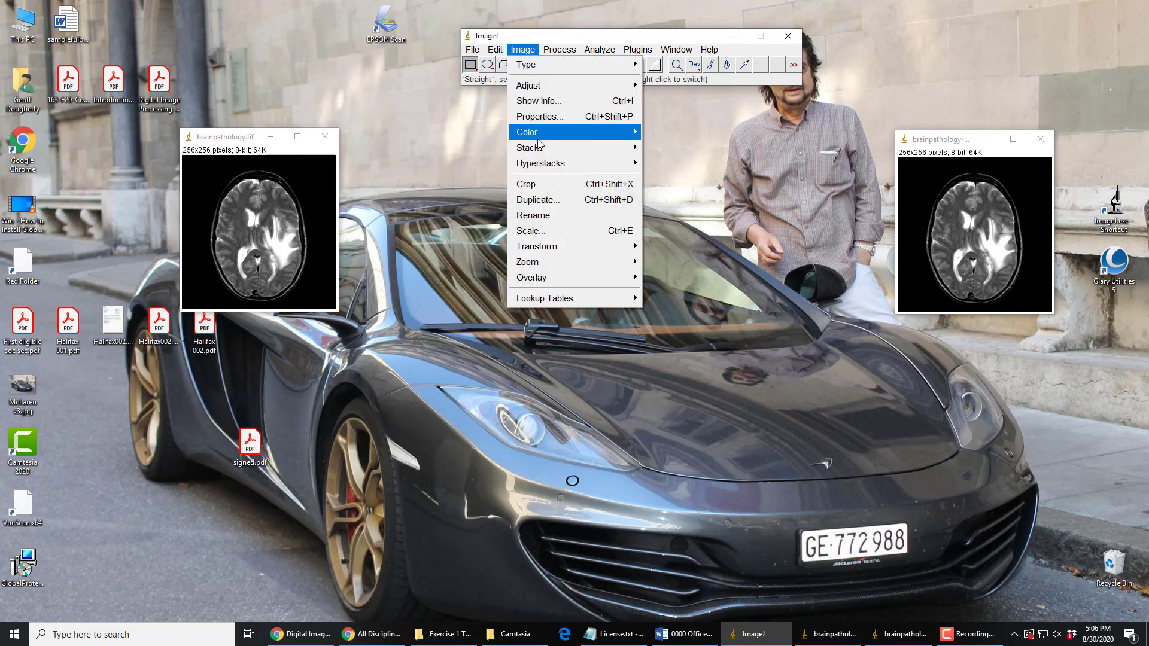
mouse_move(538, 136)
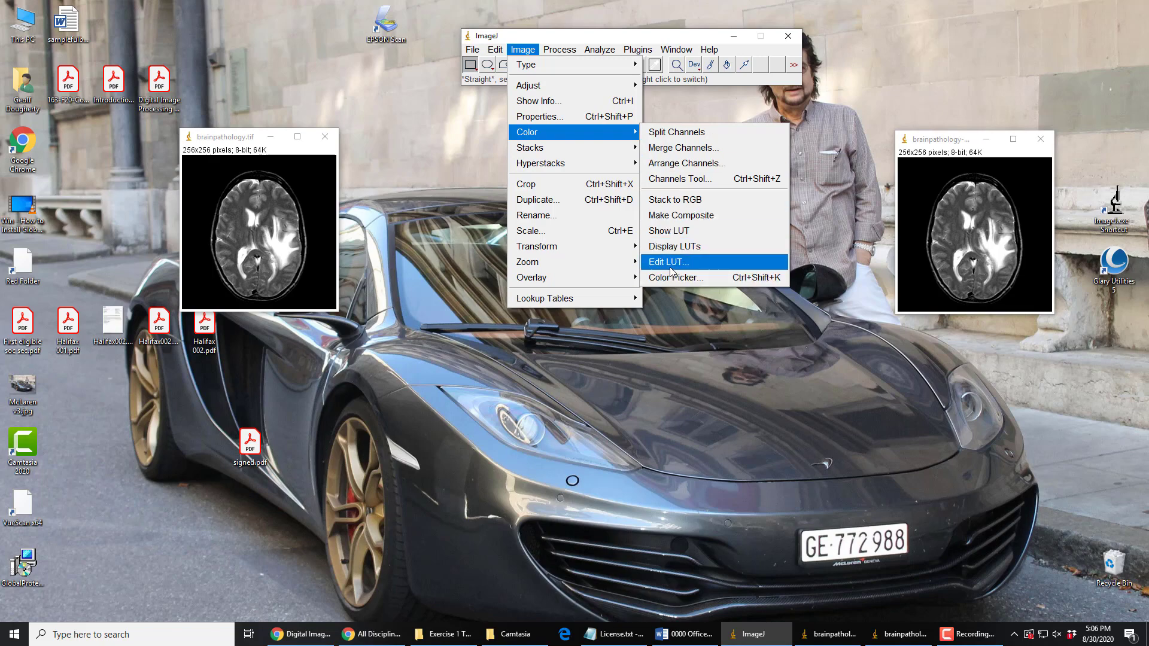
click(669, 237)
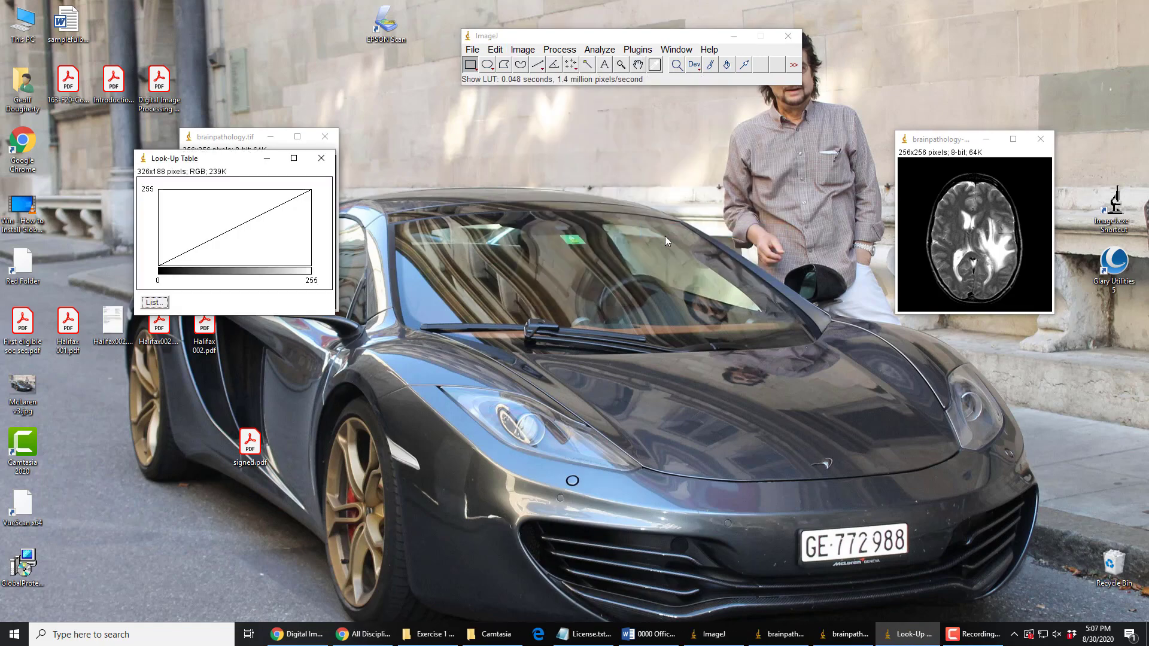
drag(207, 139, 426, 133)
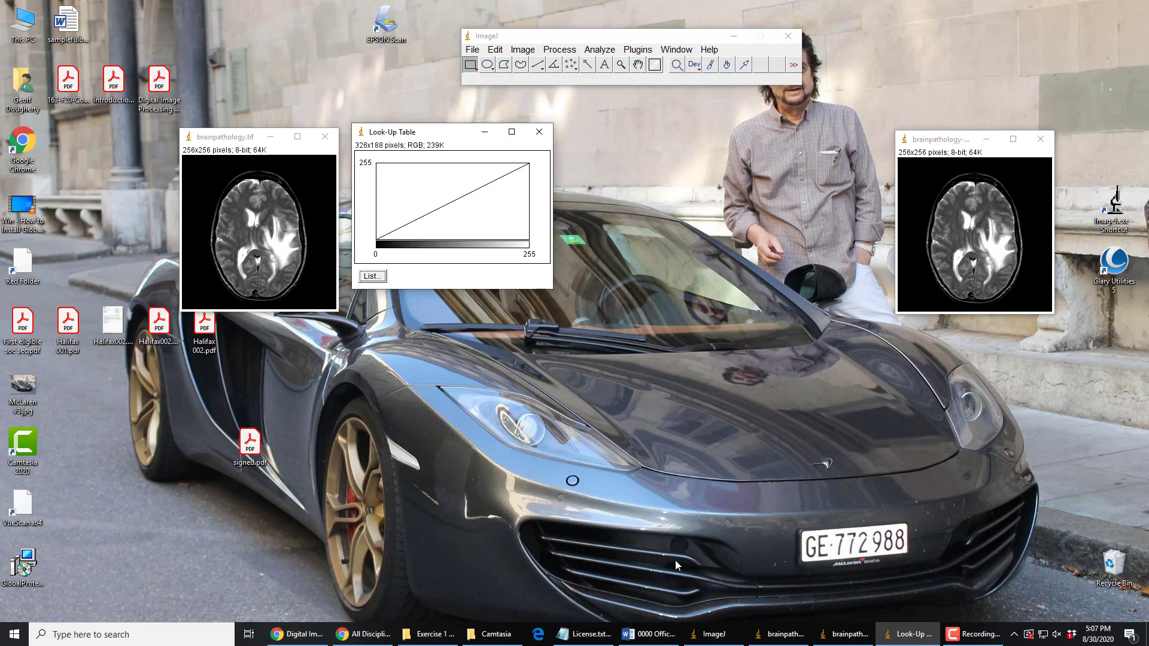
click(372, 277)
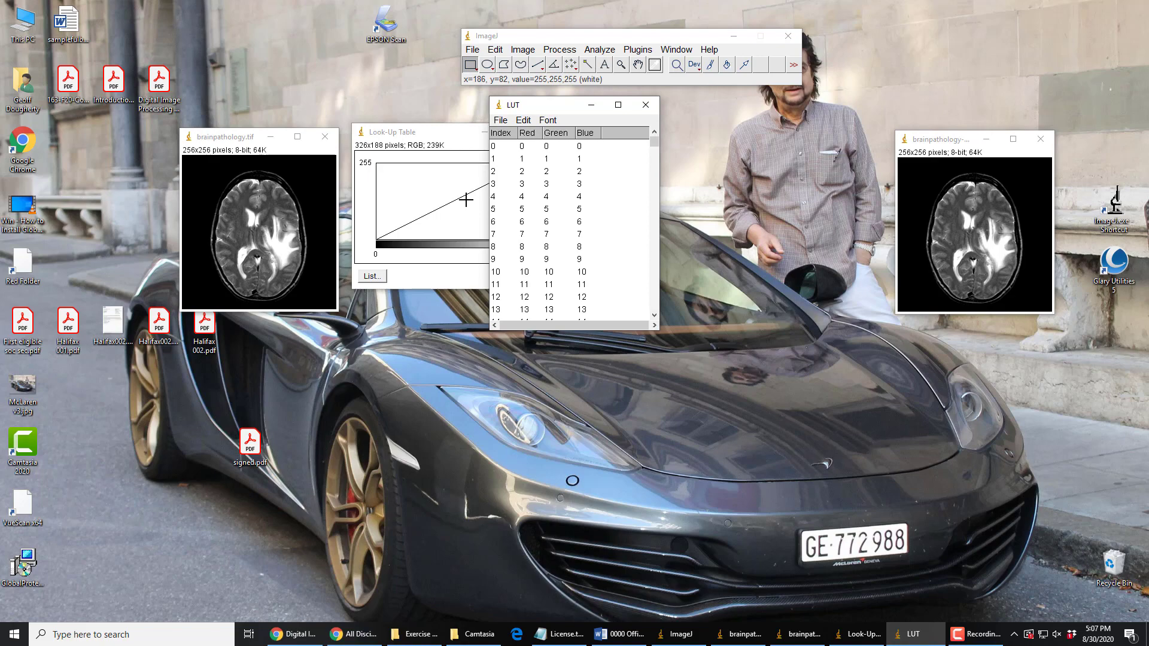
click(645, 105)
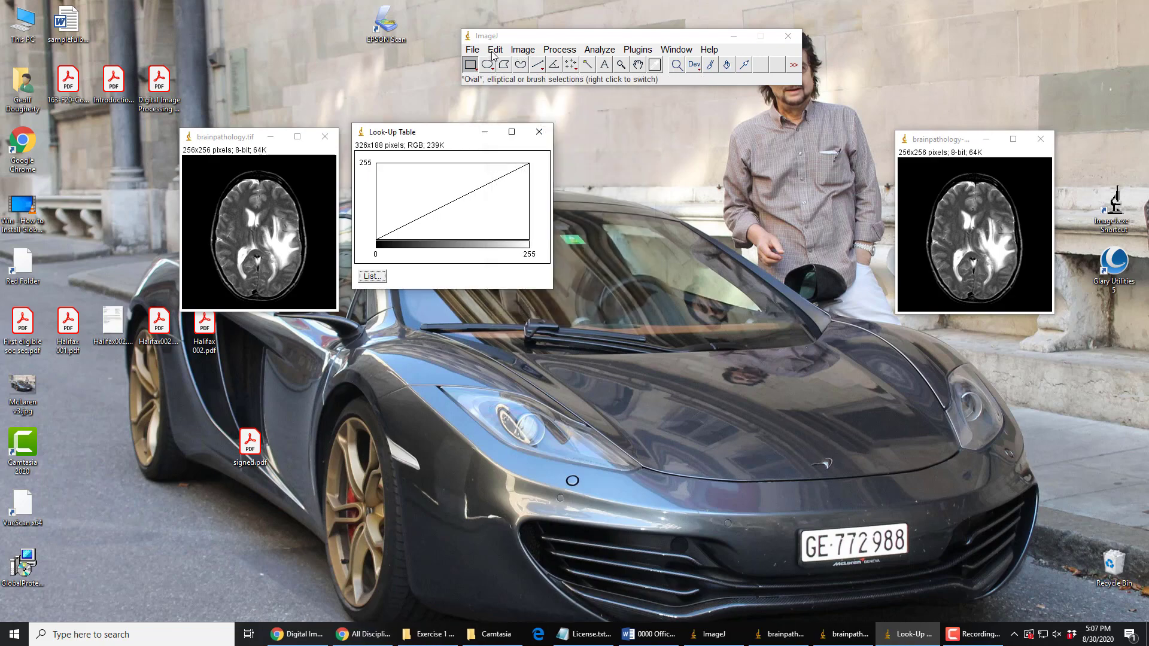
Examine the original brain image's gray levels in the LUT Editor without editing them
click(535, 52)
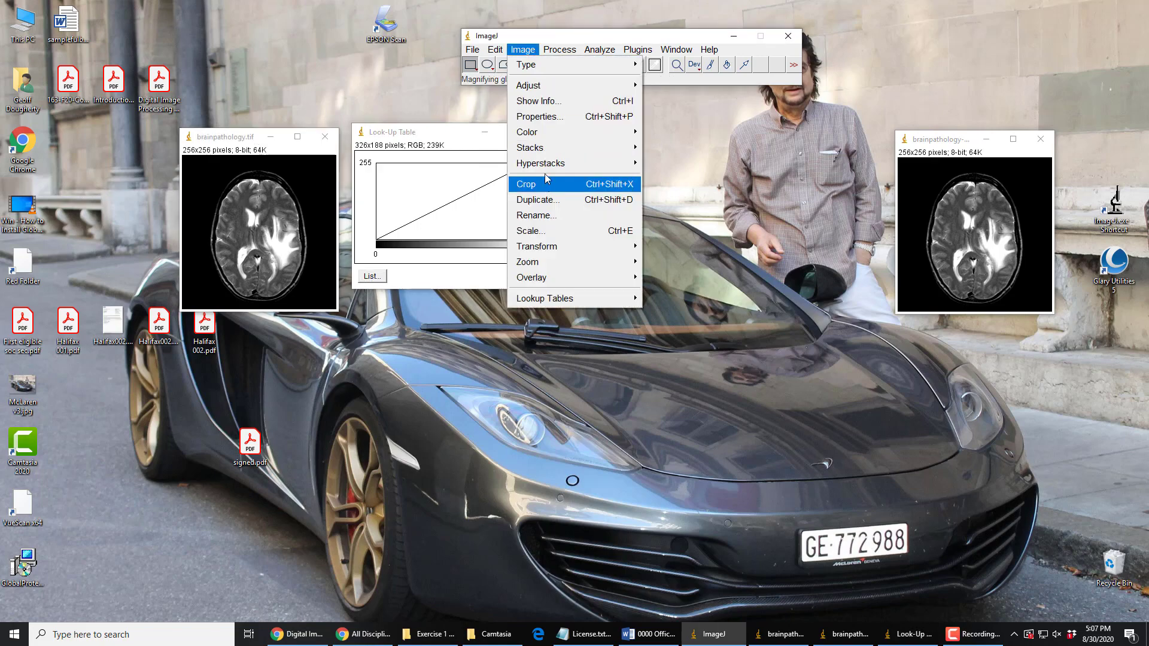
mouse_move(542, 132)
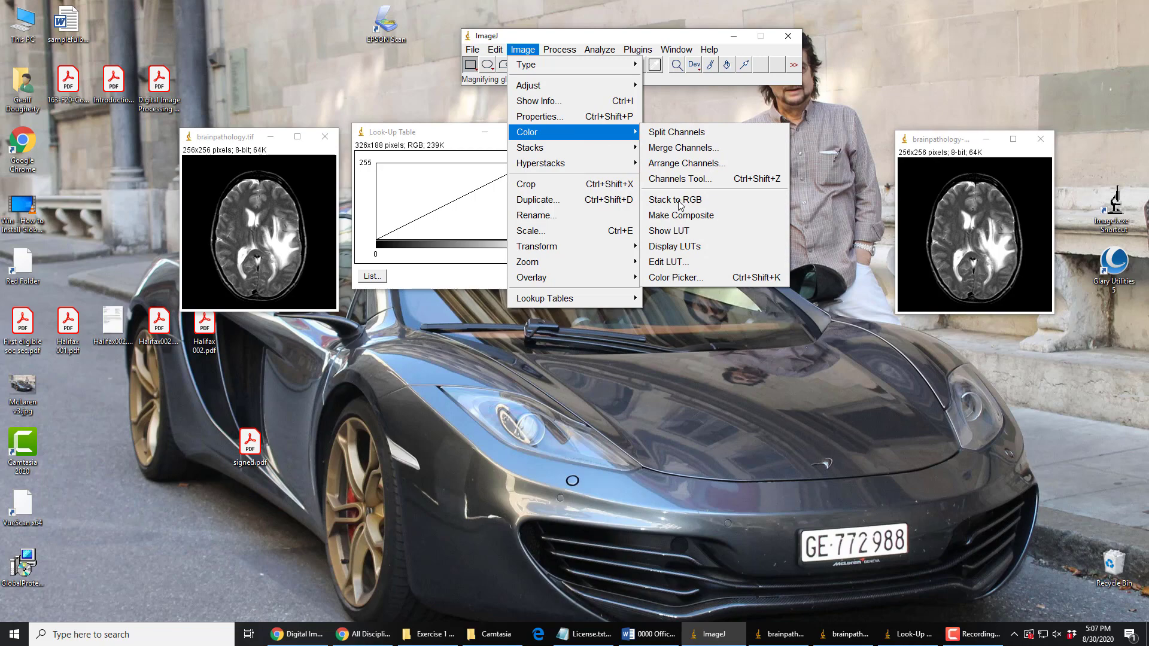
click(663, 262)
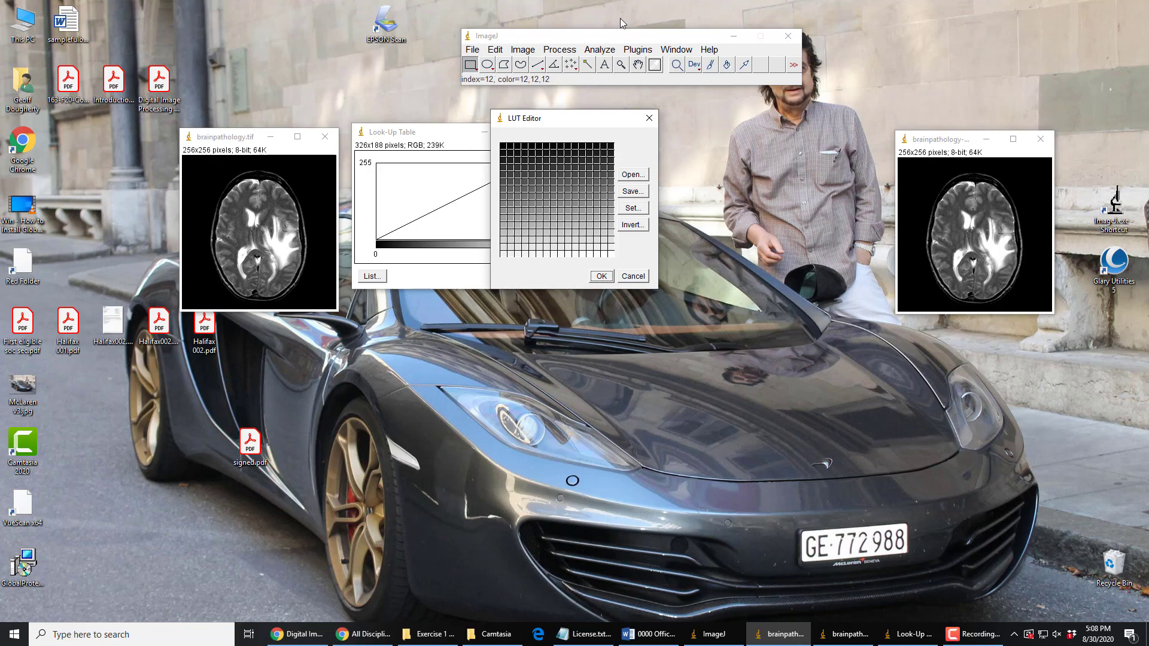
click(654, 117)
Close the Look-Up Table plot and place the duplicate brain image beside the original
click(548, 133)
drag(944, 139, 468, 140)
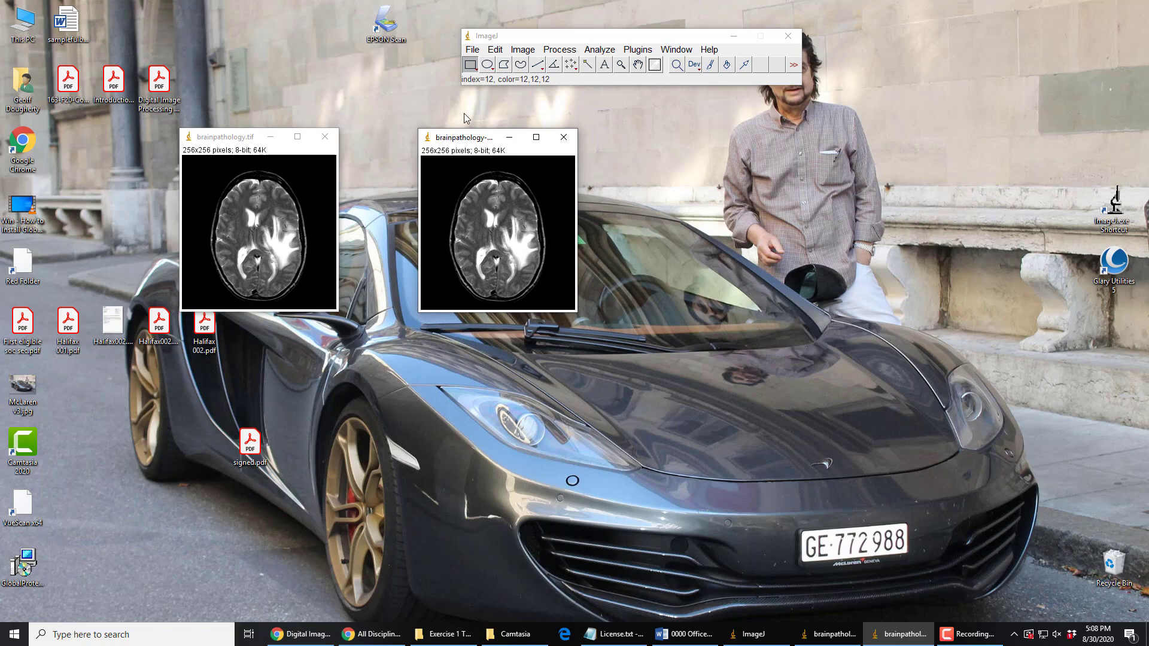
Try the Ice, Yellow and Blue Orange icb lookup tables in turn on the duplicate brain image
click(530, 53)
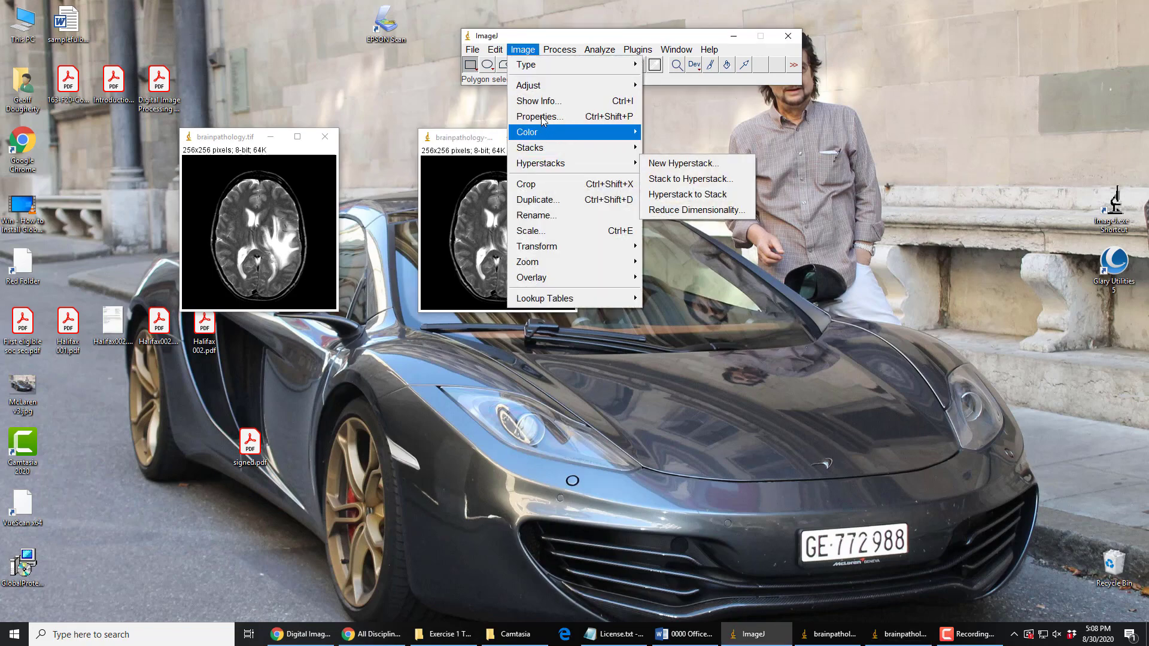
mouse_move(546, 305)
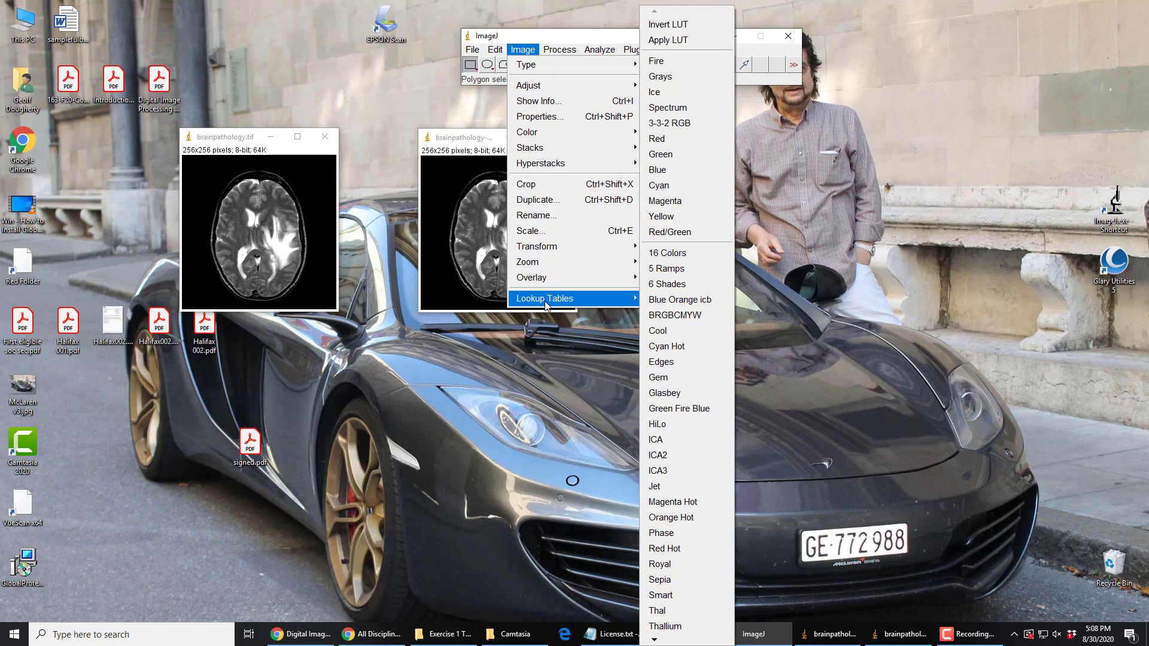
click(659, 93)
click(522, 50)
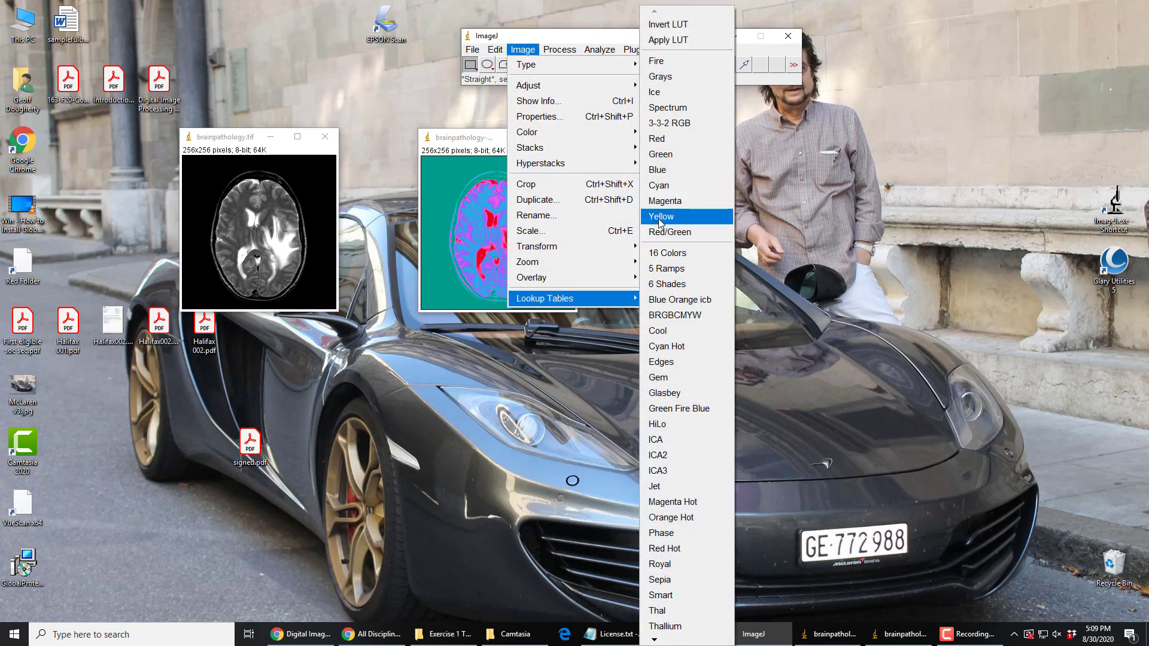
click(660, 217)
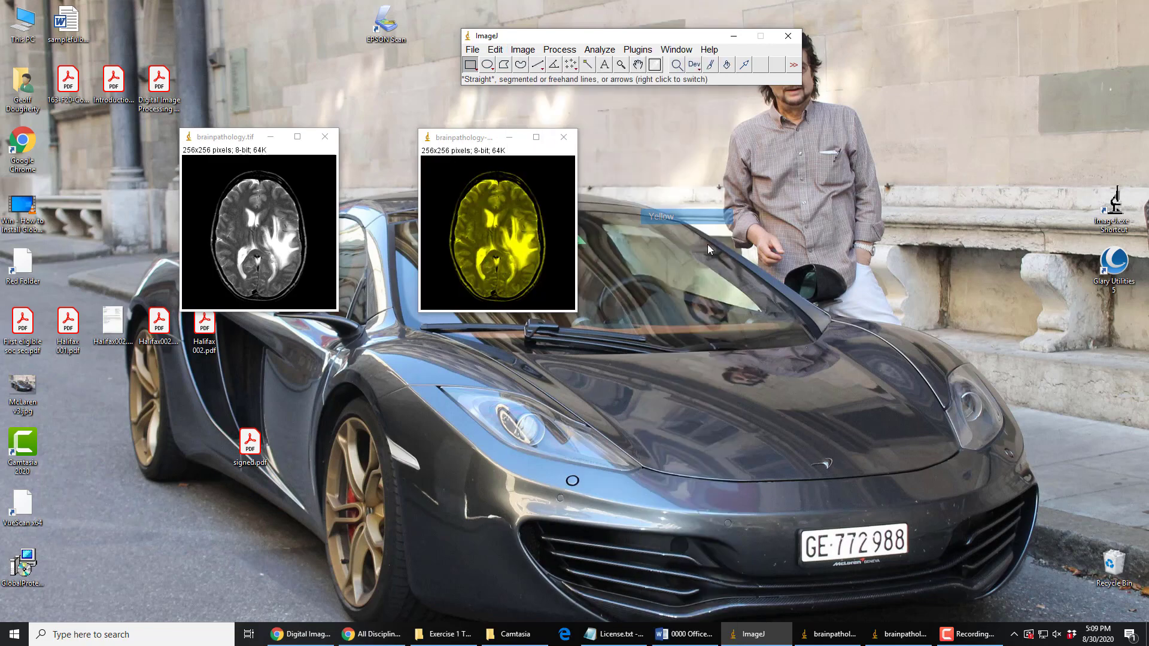
click(522, 51)
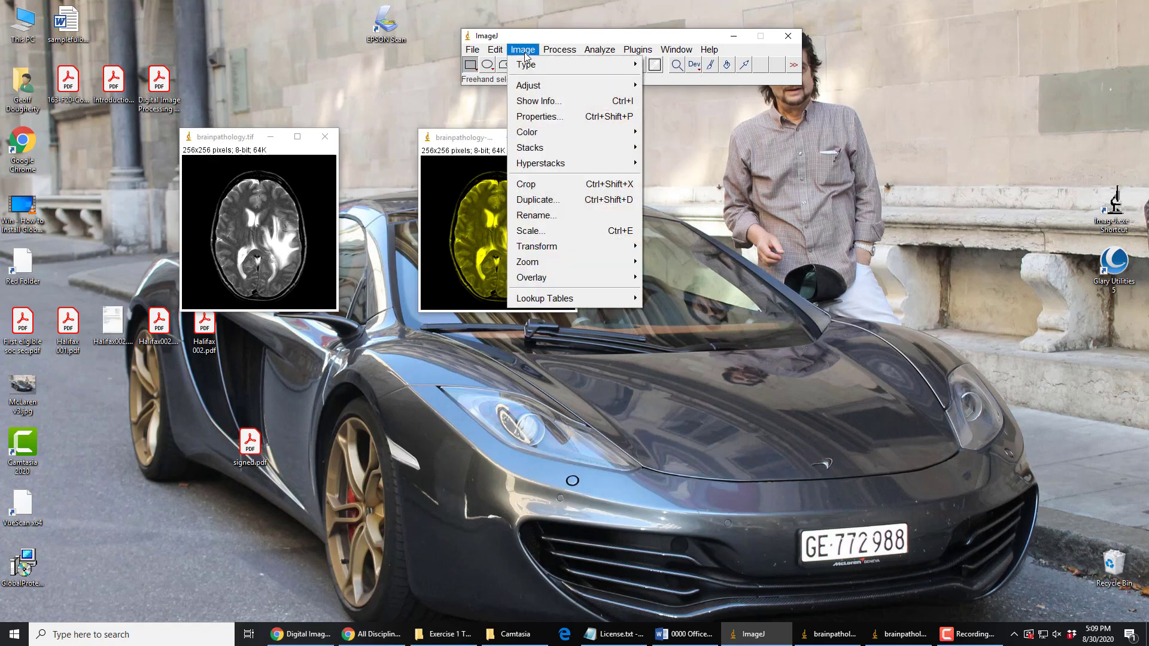
mouse_move(564, 306)
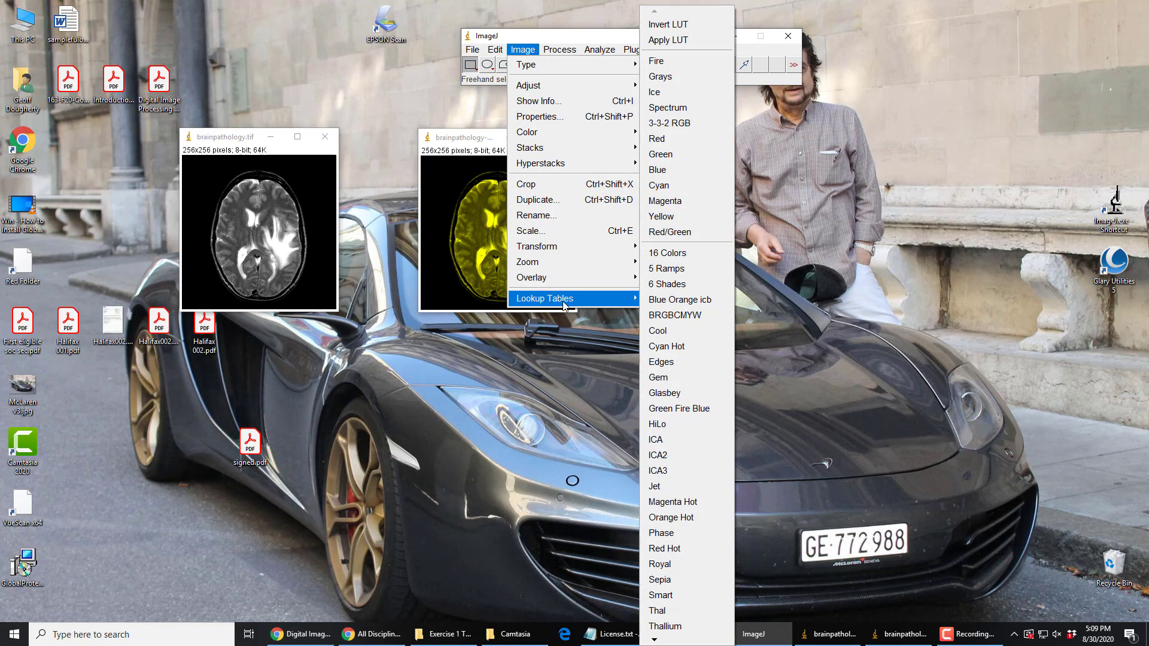
click(656, 301)
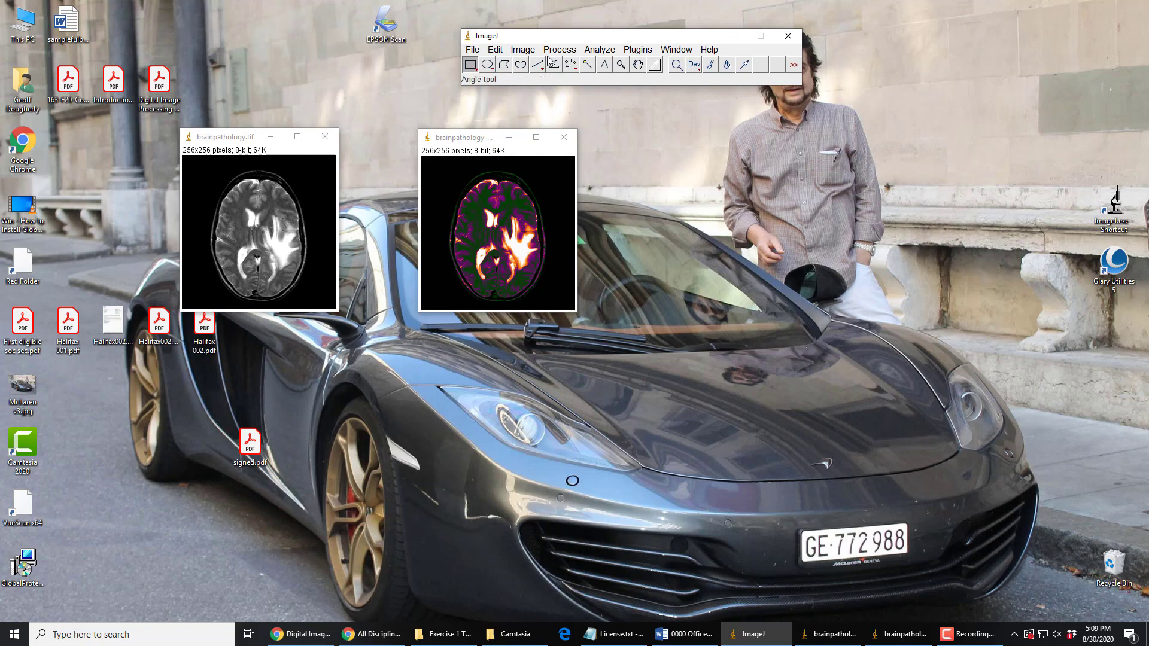
Apply the Jet lookup table to the duplicate brain image
click(521, 51)
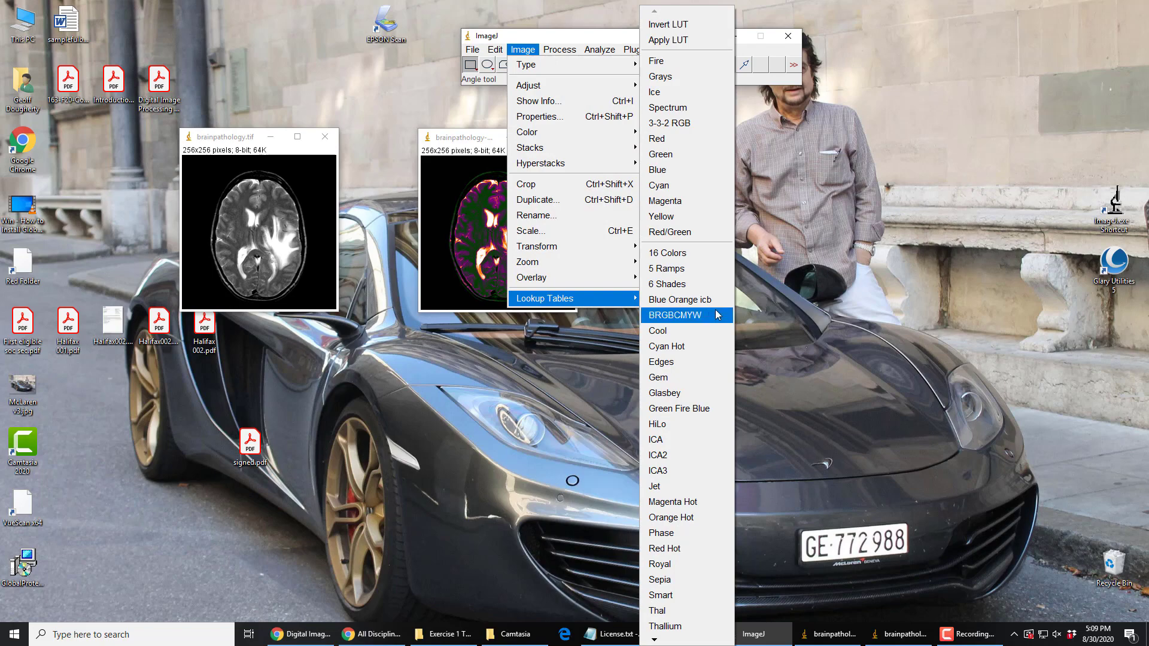
click(656, 488)
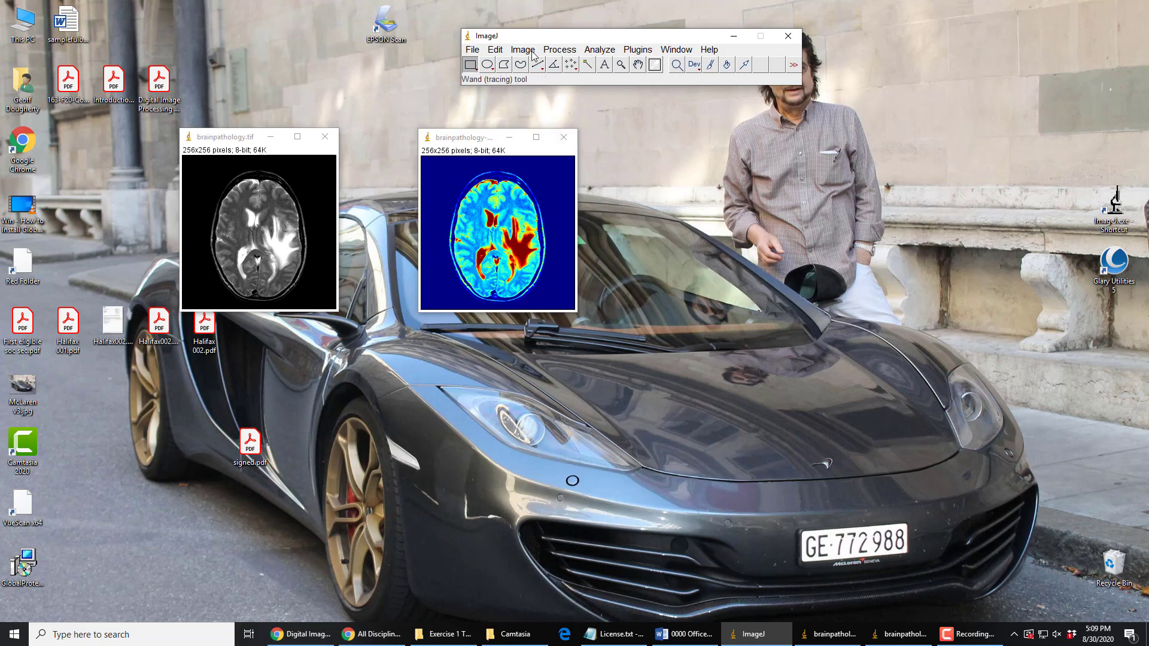
Examine the duplicate's Jet colors by index in the LUT Editor without editing them
click(494, 141)
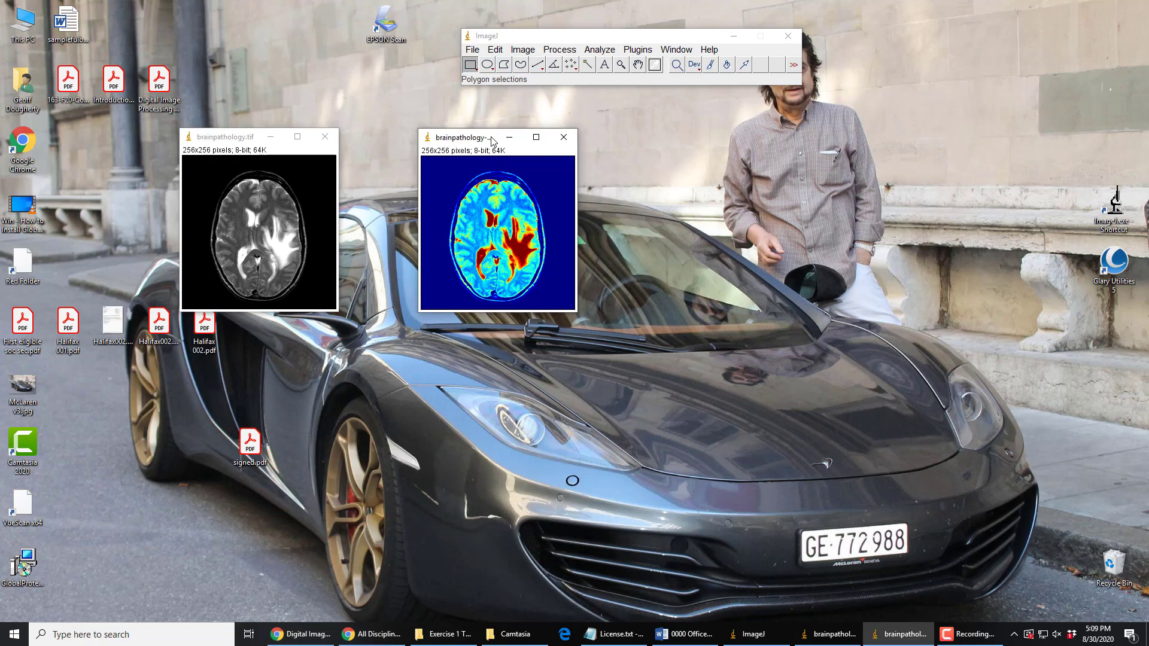
click(523, 50)
mouse_move(541, 137)
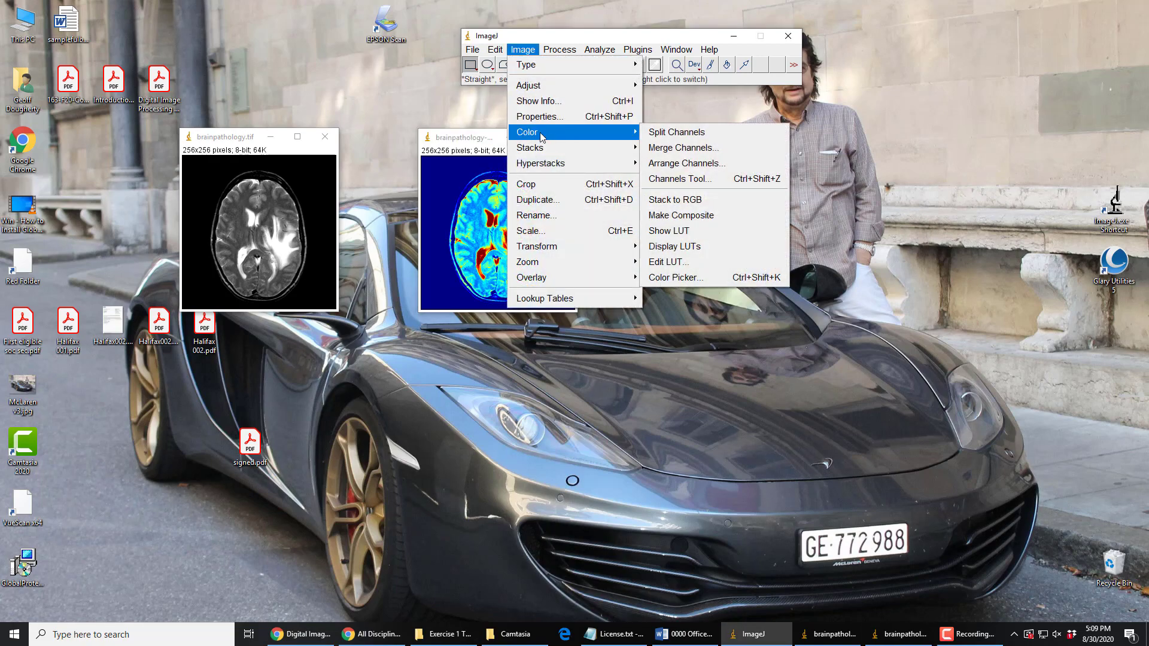
click(669, 263)
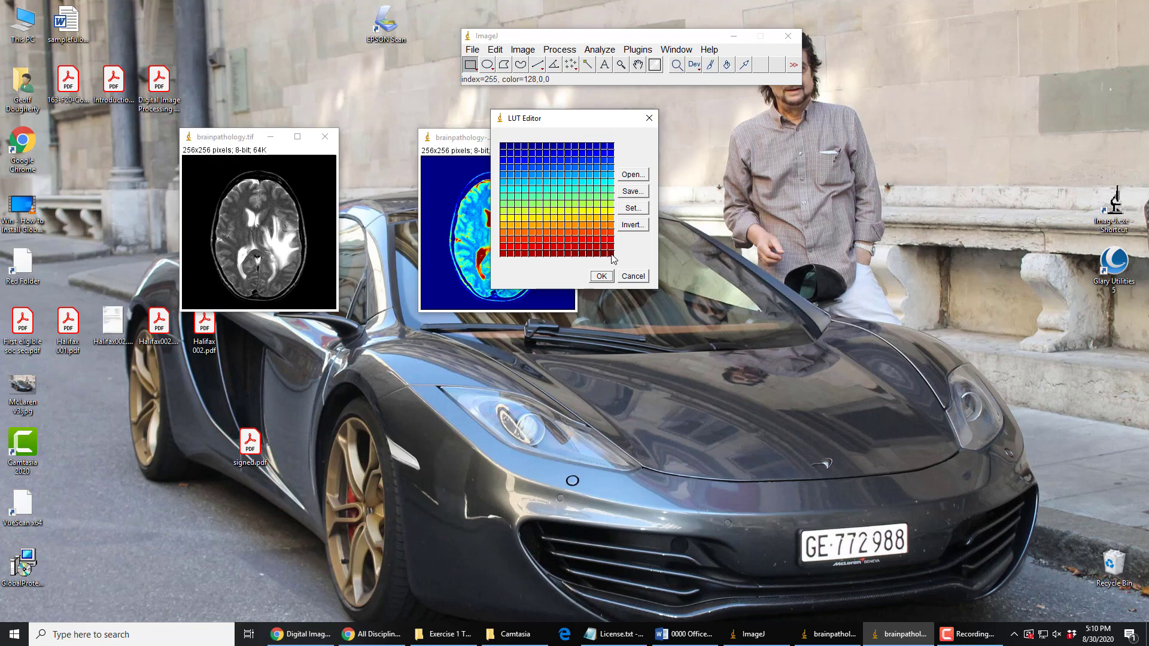
click(649, 119)
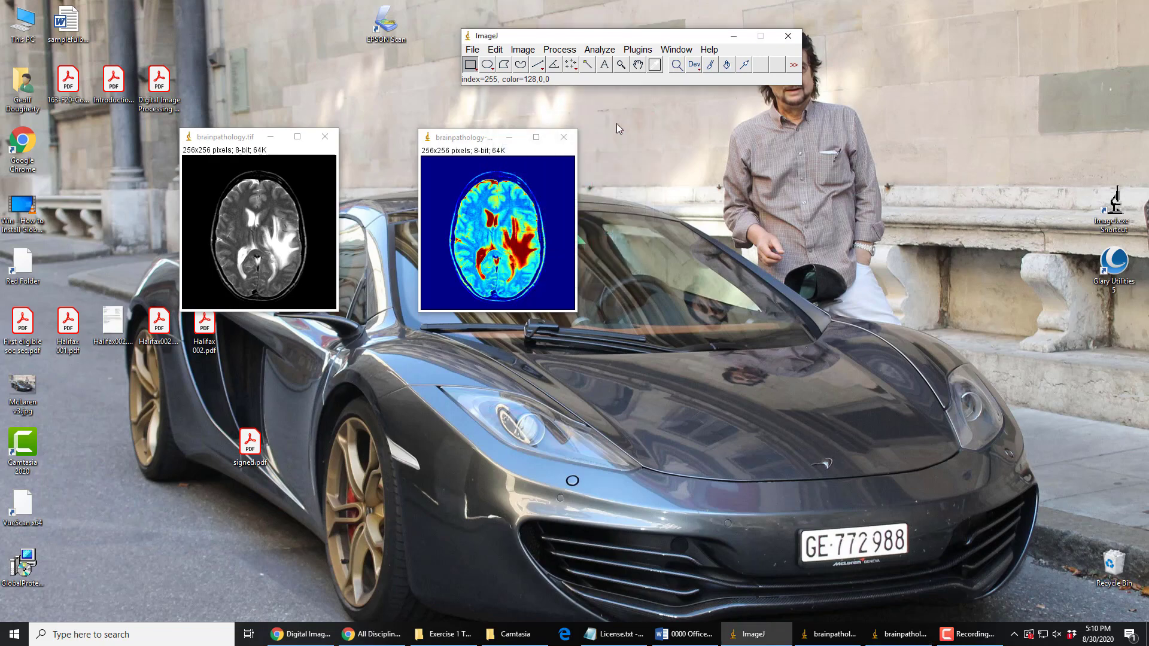
Show the look-up table plot of the Jet-colored duplicate and list its red, green and blue values beside the images
click(525, 50)
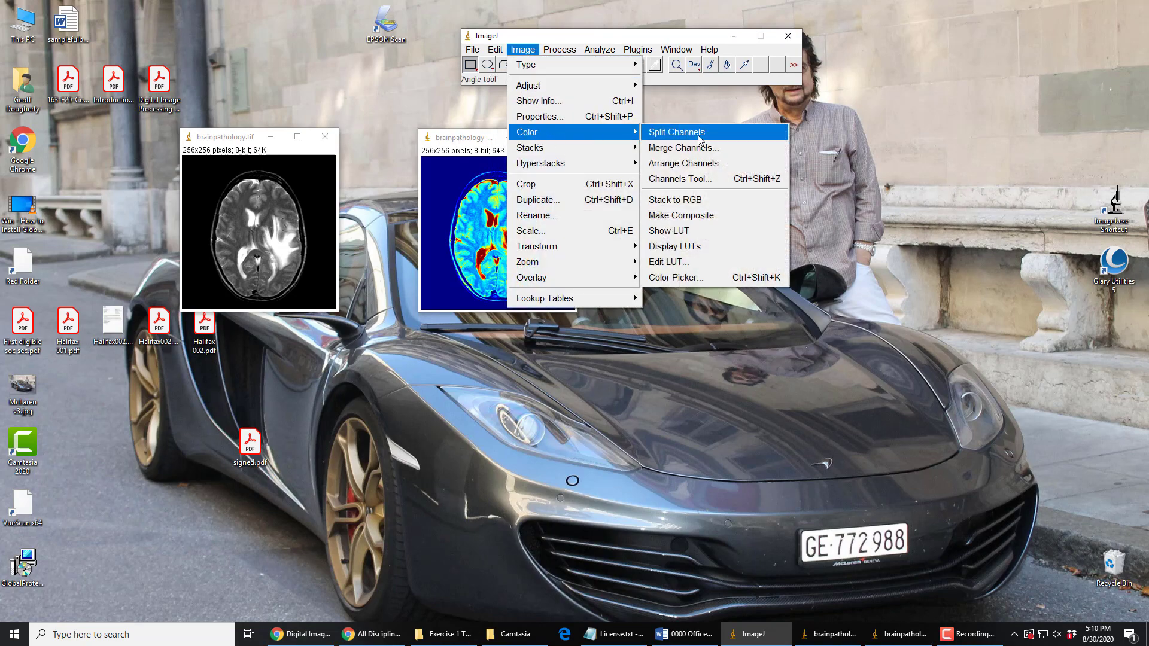
click(684, 236)
drag(441, 128, 736, 135)
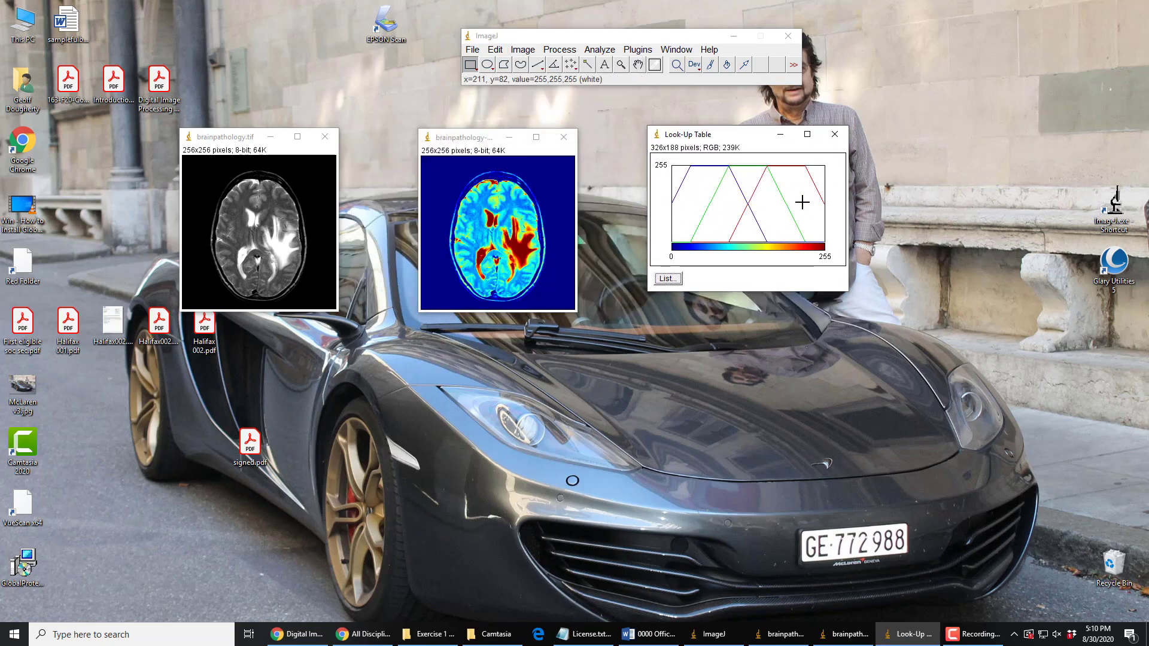
click(672, 281)
drag(543, 109, 812, 178)
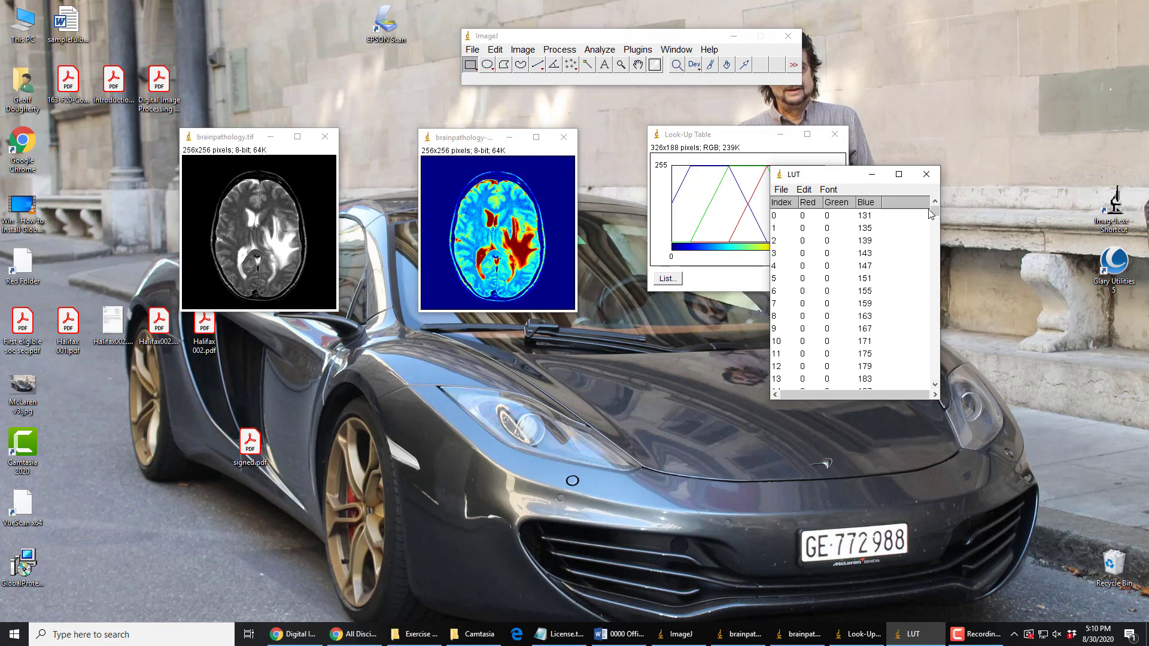
Read through the listed red, green and blue values of the Jet table, and close the list and plot
drag(937, 210, 935, 238)
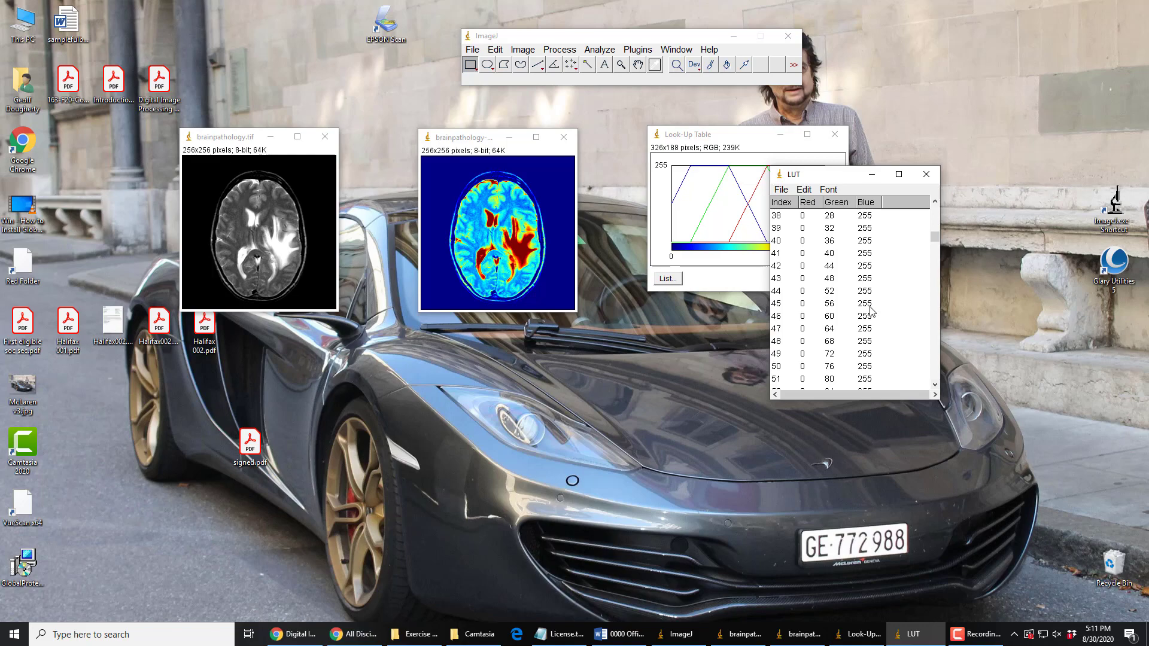
drag(932, 243, 928, 322)
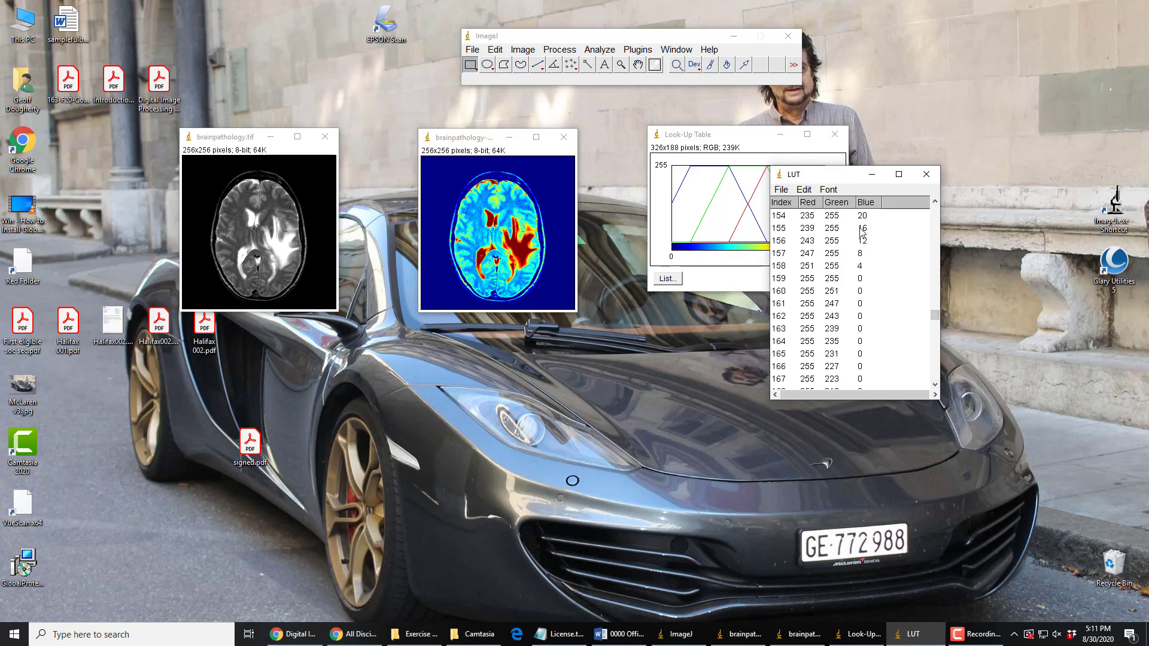
click(926, 174)
click(840, 139)
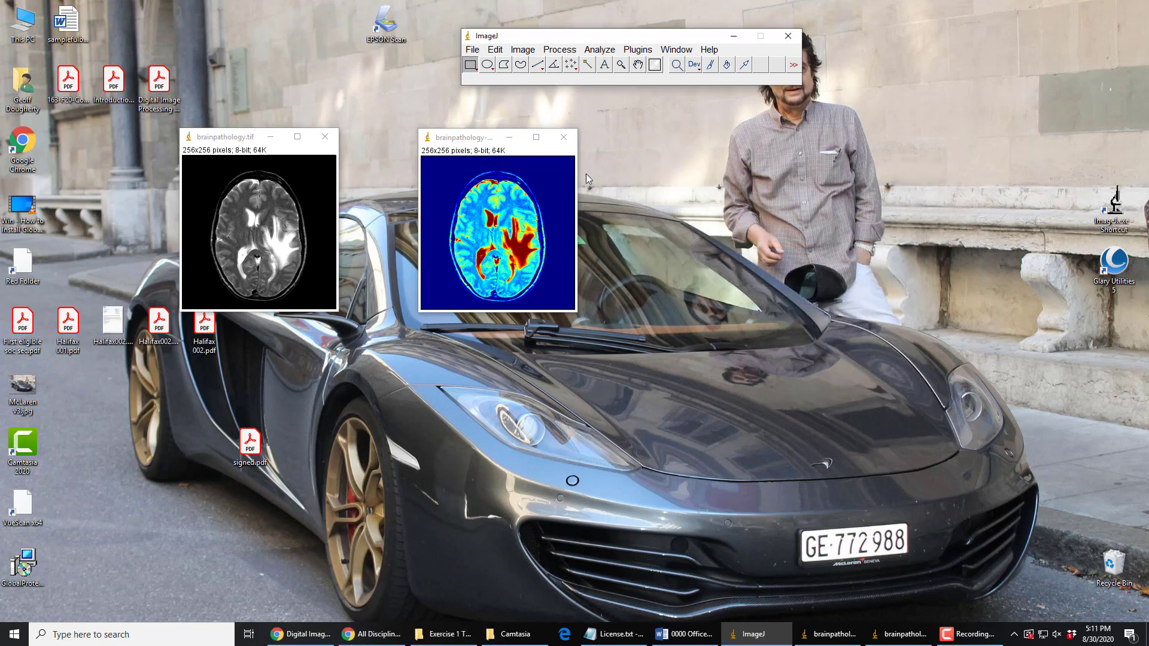
Examine the Jet-colored duplicate's table again in the LUT Editor and close it without editing any entry
click(448, 145)
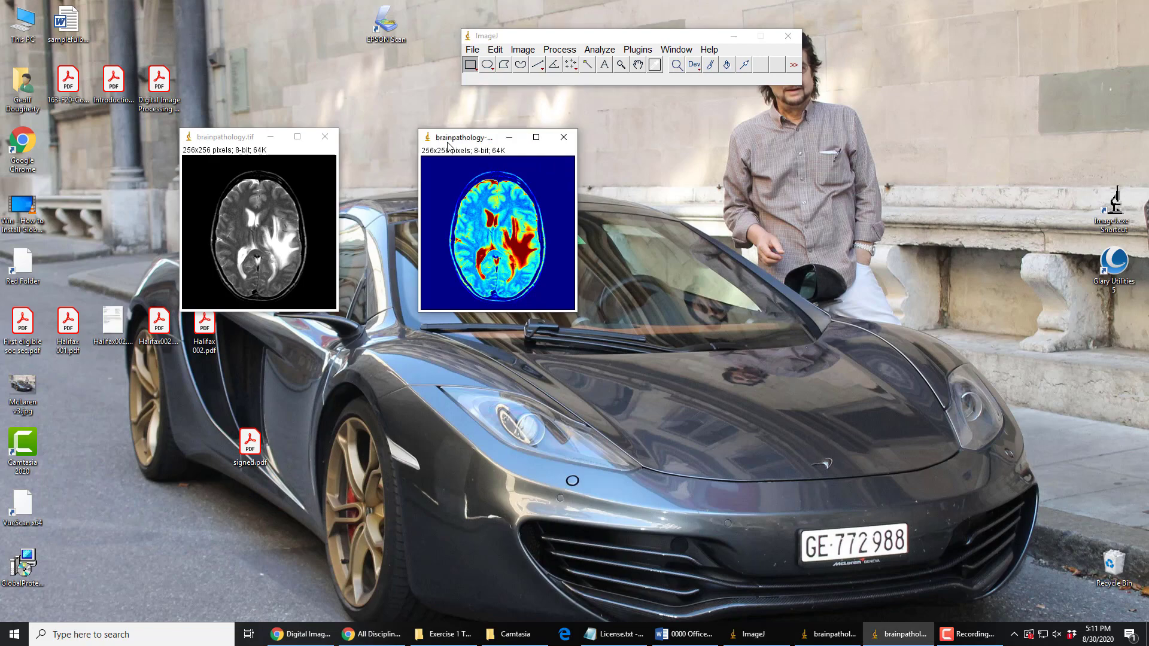
click(534, 52)
mouse_move(531, 132)
click(657, 262)
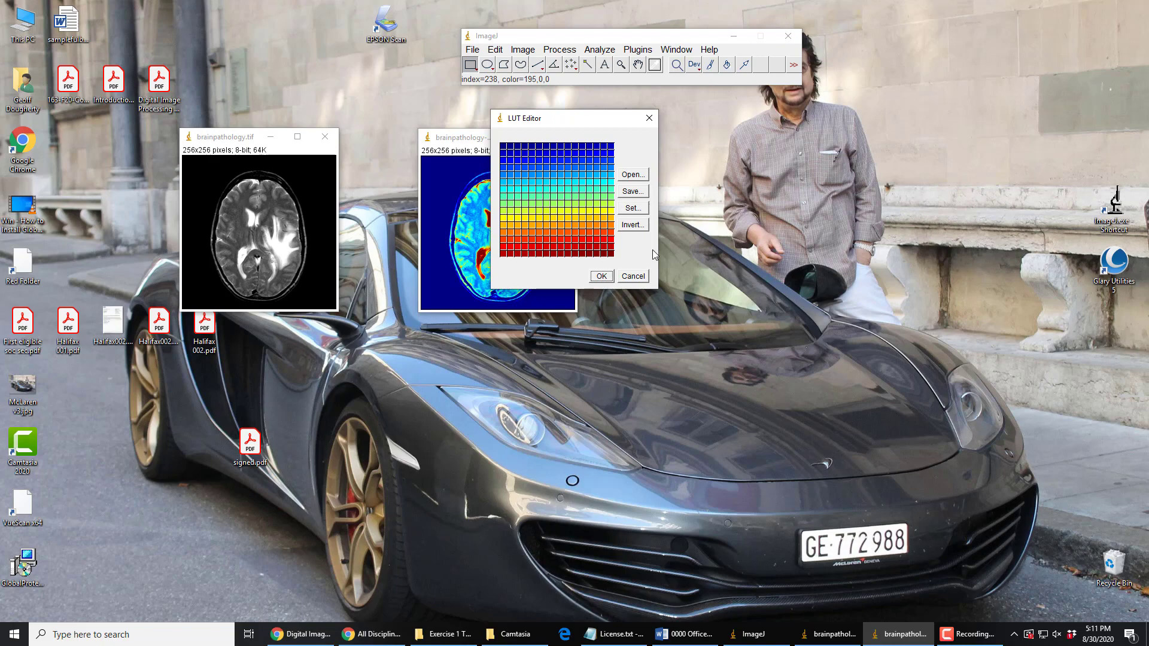
click(649, 119)
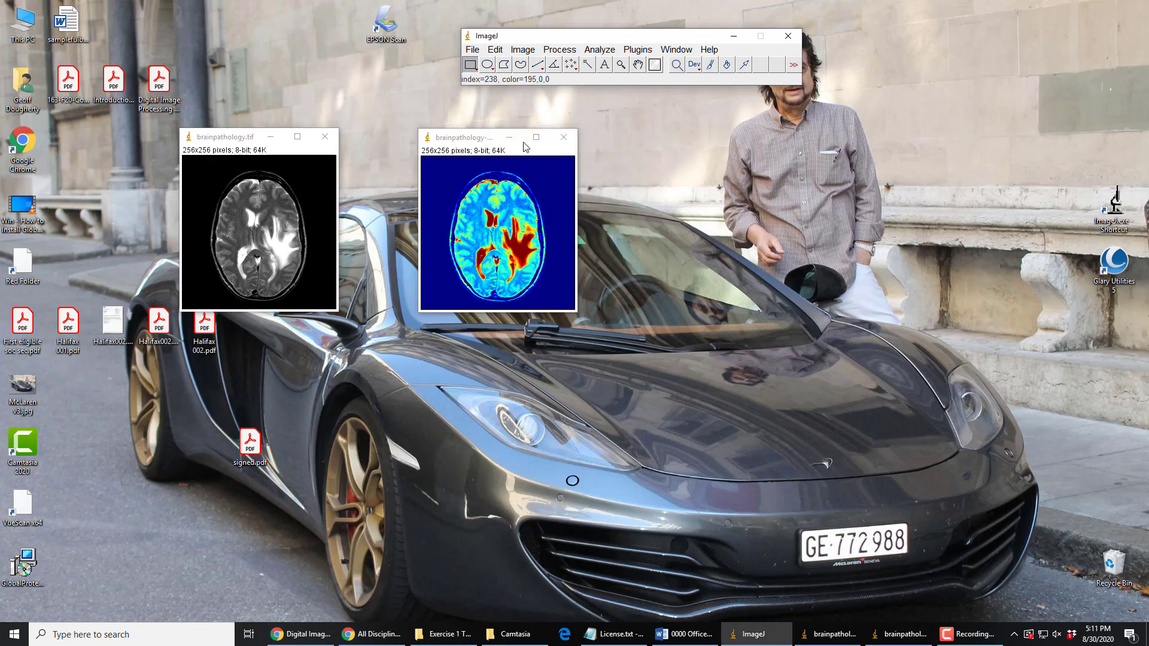
Add the LUT Menu tool to the toolbar and compare its lookup tables with the regular Lookup Tables list without applying one
click(793, 66)
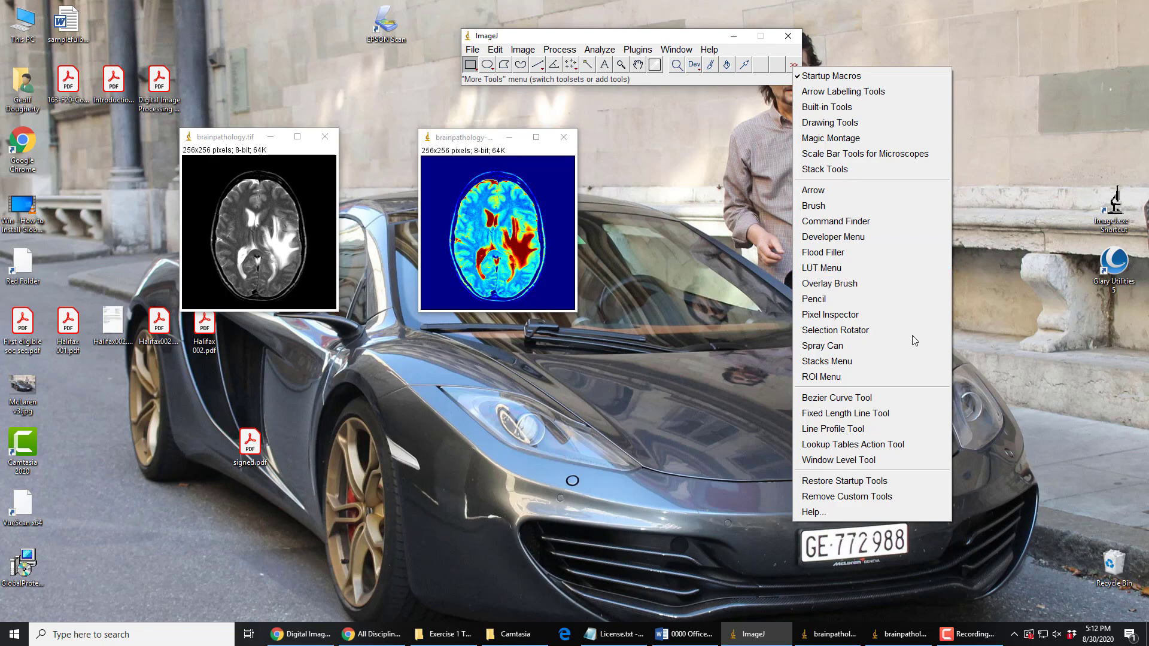
click(825, 269)
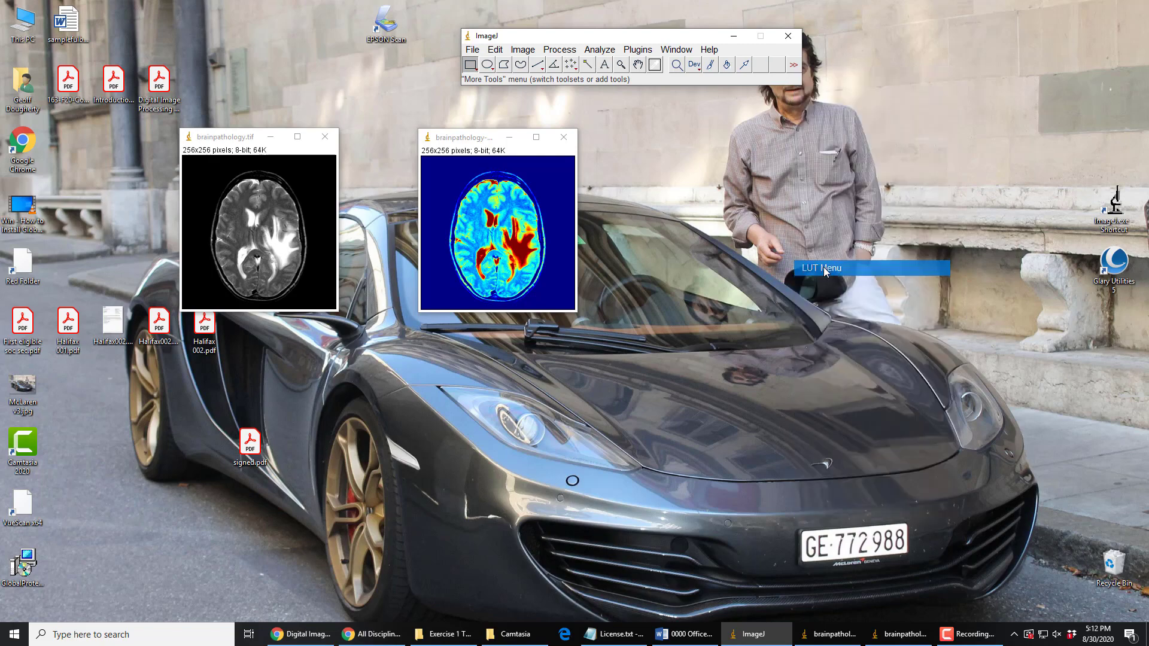
click(761, 65)
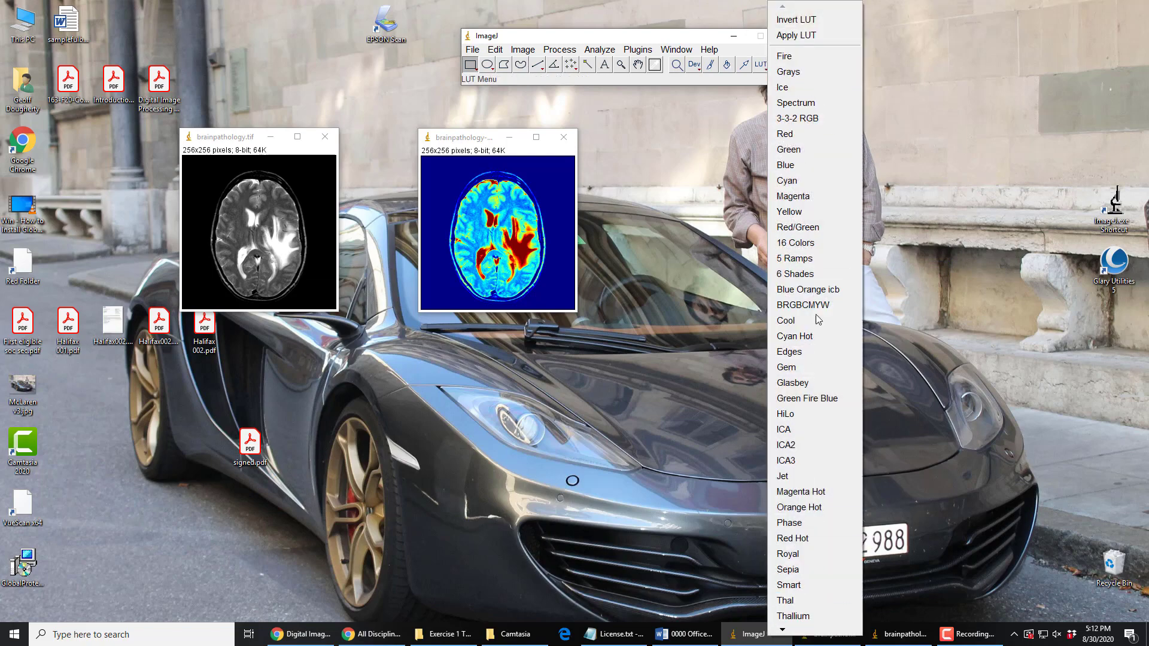
click(522, 52)
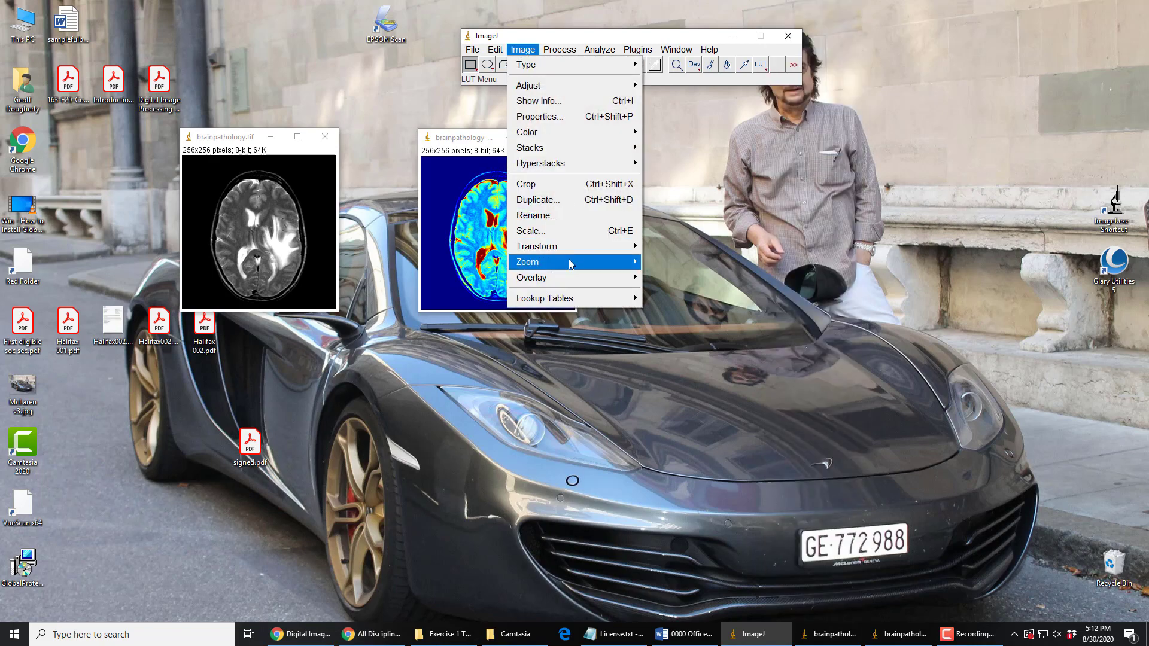
mouse_move(570, 303)
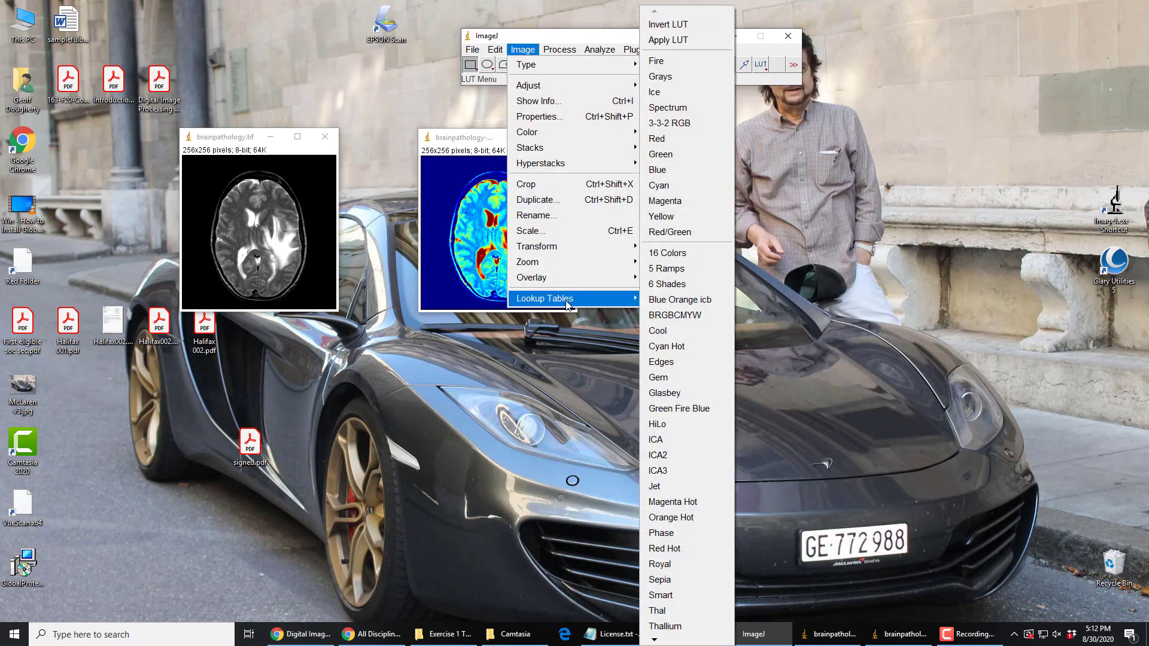
click(762, 67)
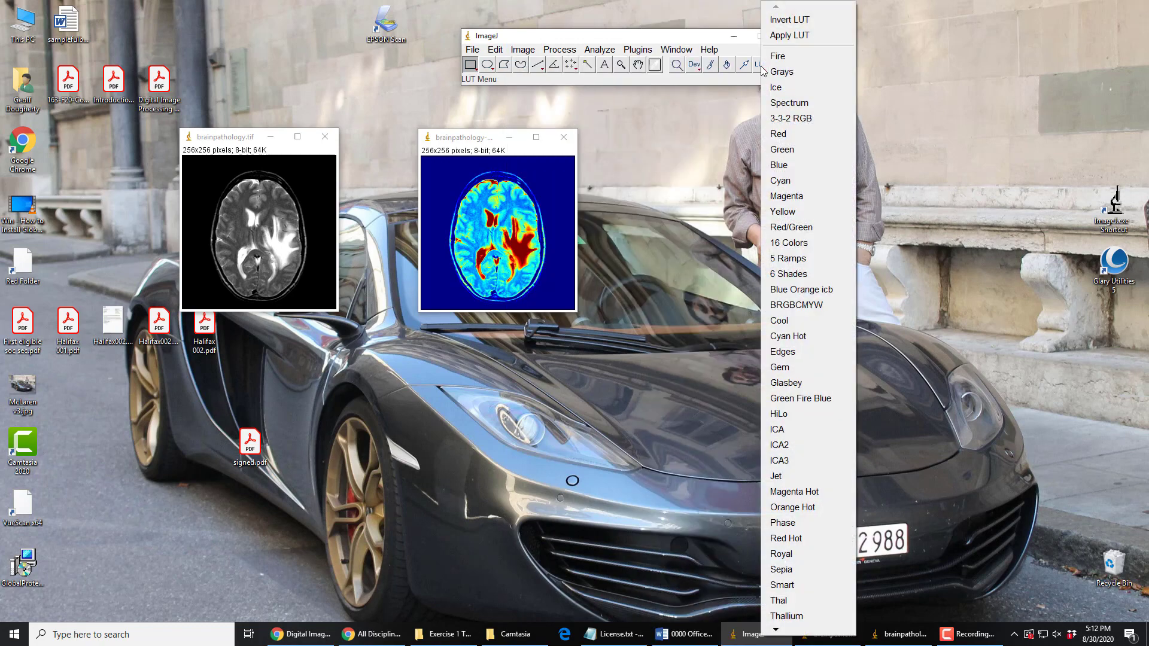
click(977, 78)
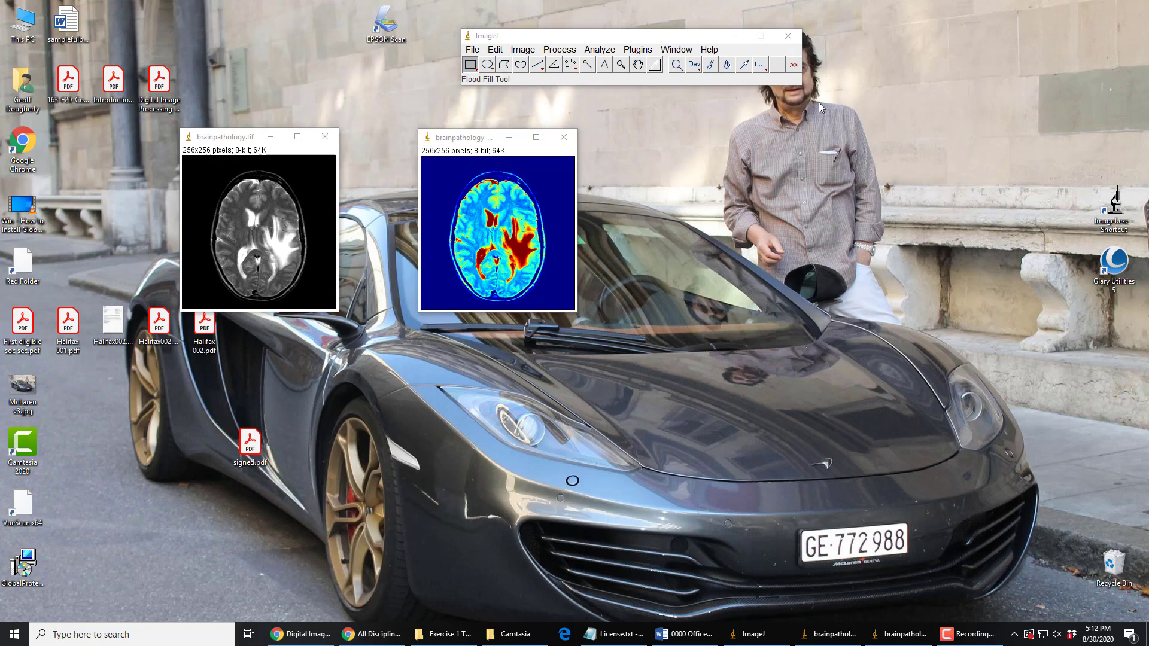
Remove all custom tools from the toolbar and restore the startup tools
click(793, 65)
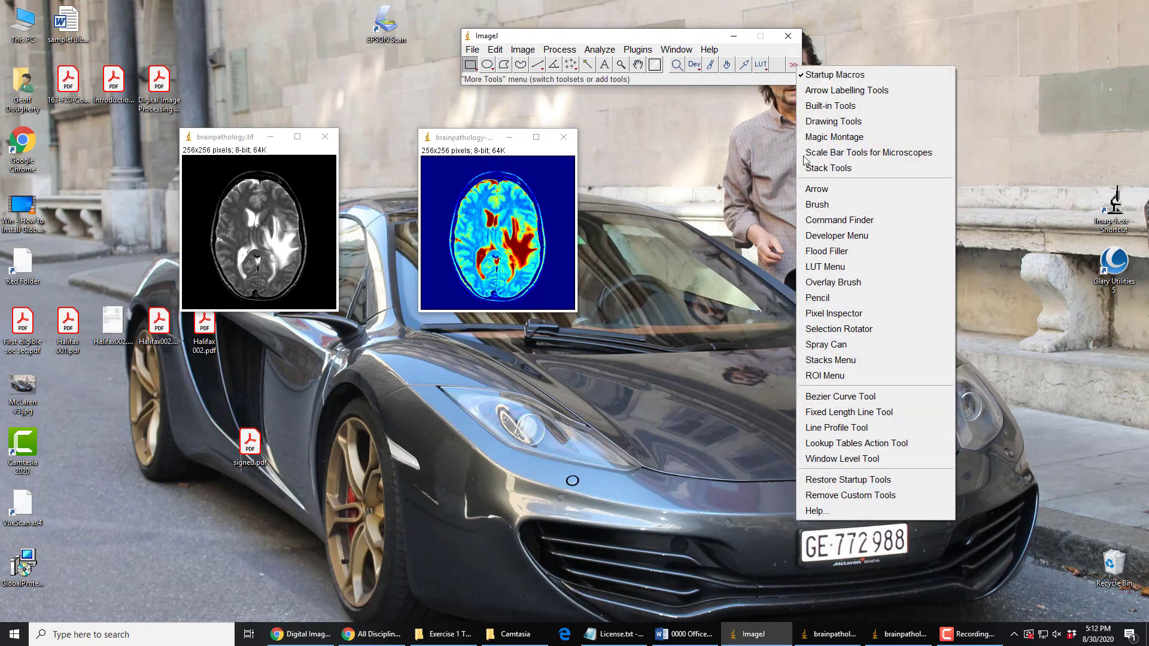
click(863, 496)
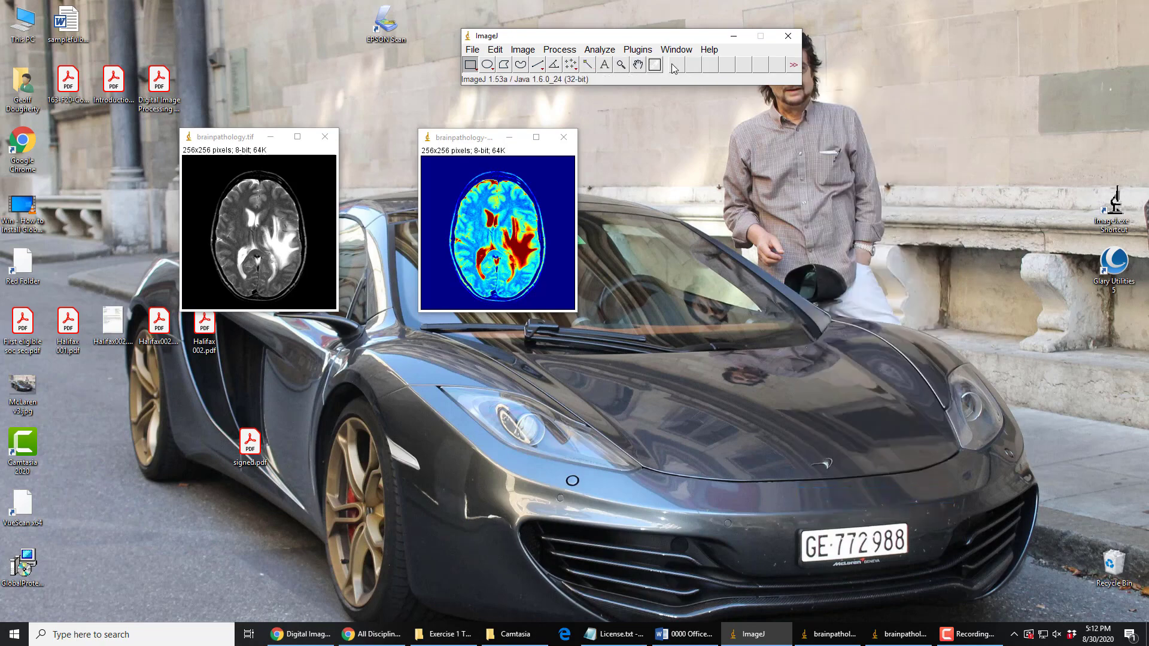
click(793, 69)
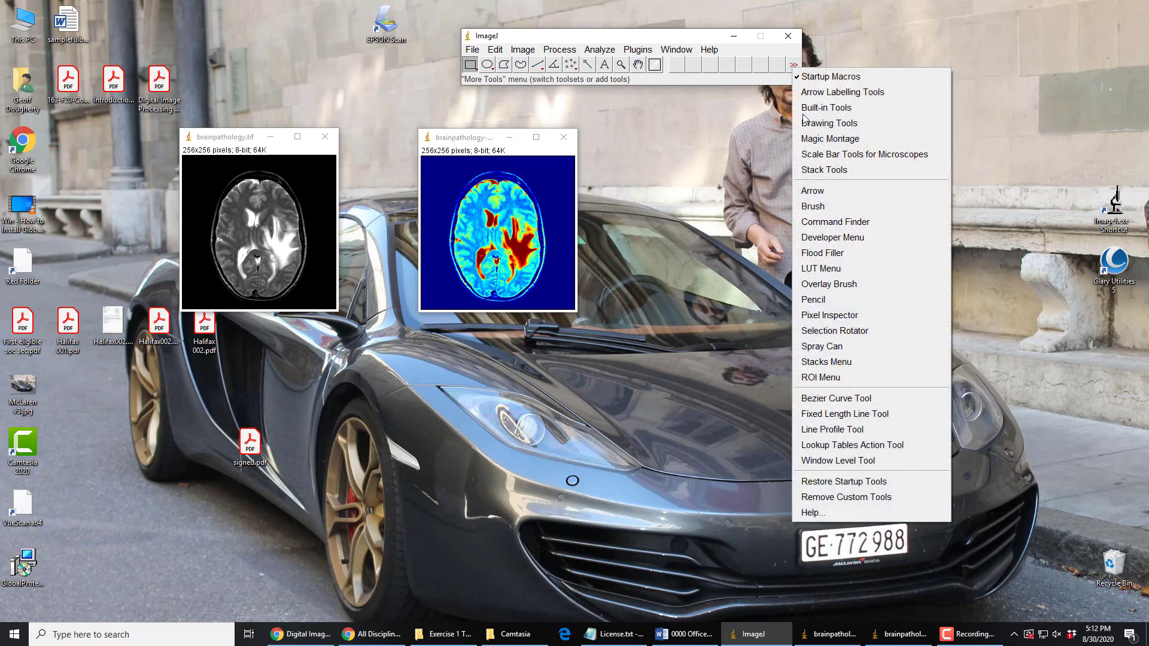
click(849, 481)
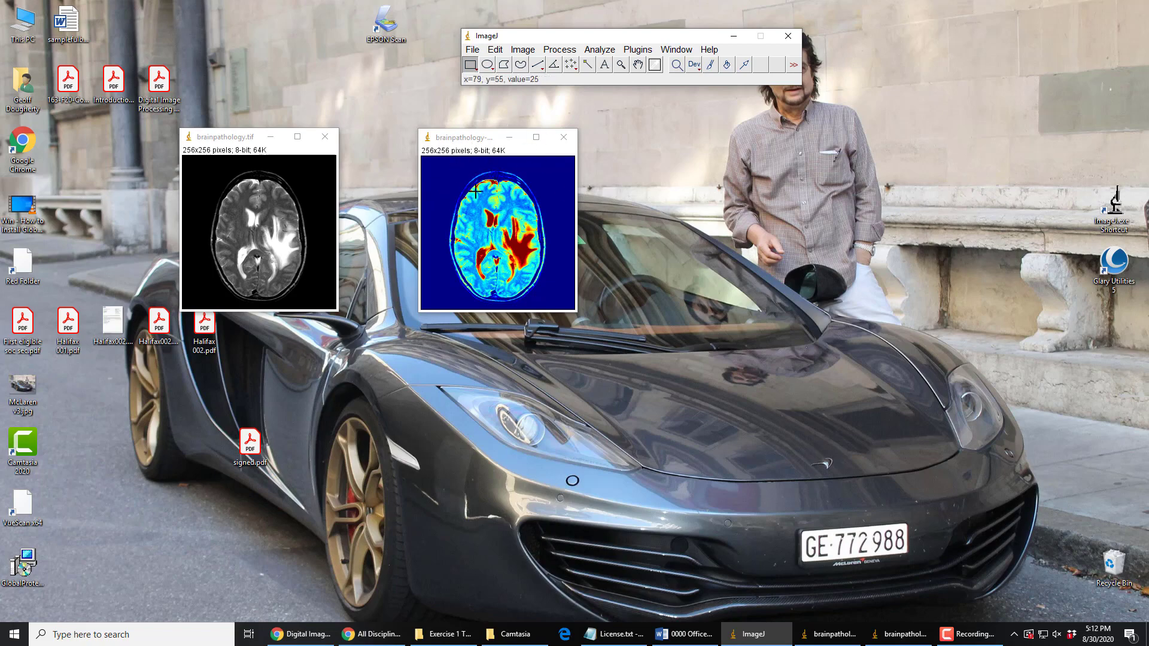
Check the image type of the brain image
click(523, 49)
mouse_move(592, 64)
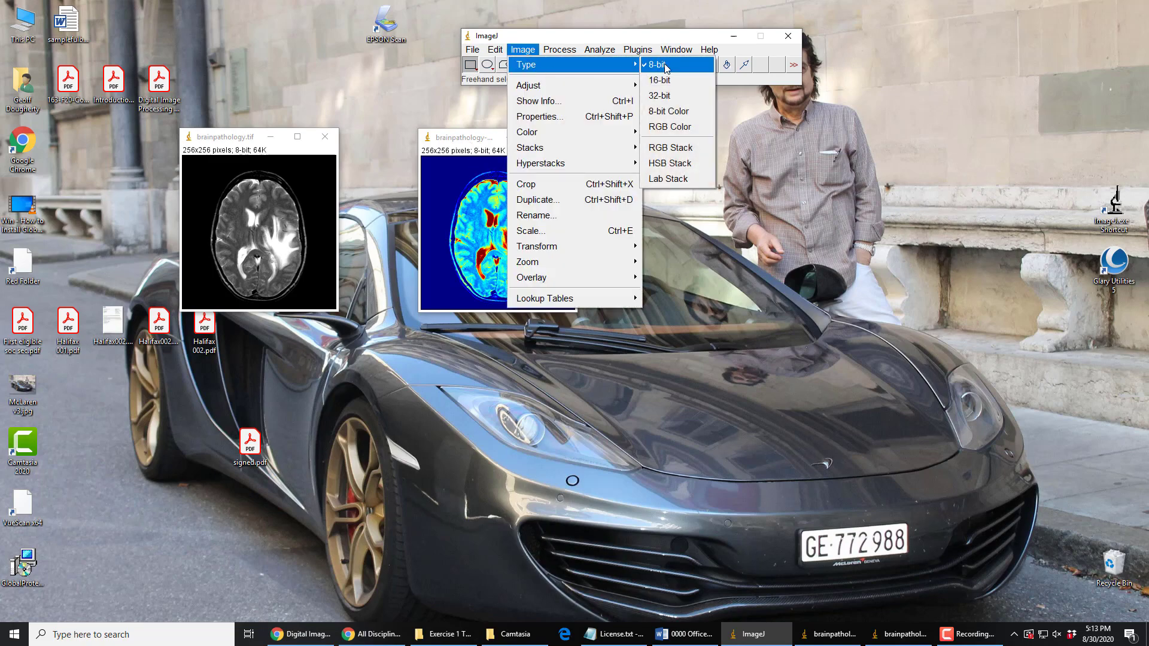
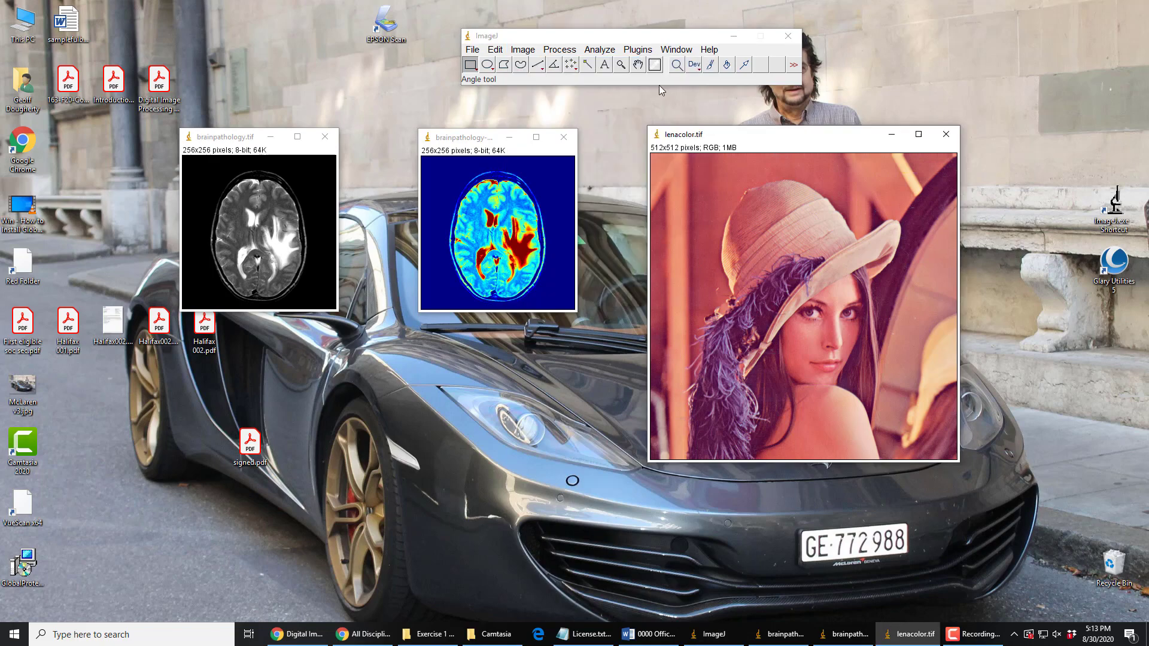
Convert the RGB image lenacolor.tif to 8-bit Color
click(522, 49)
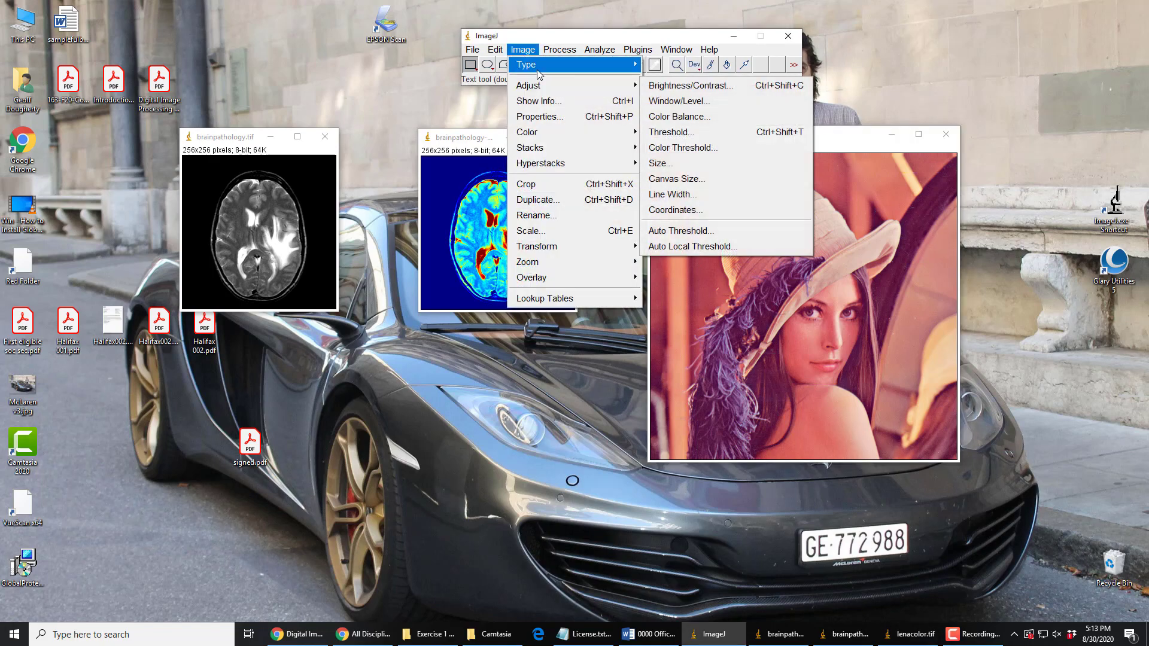
mouse_move(536, 65)
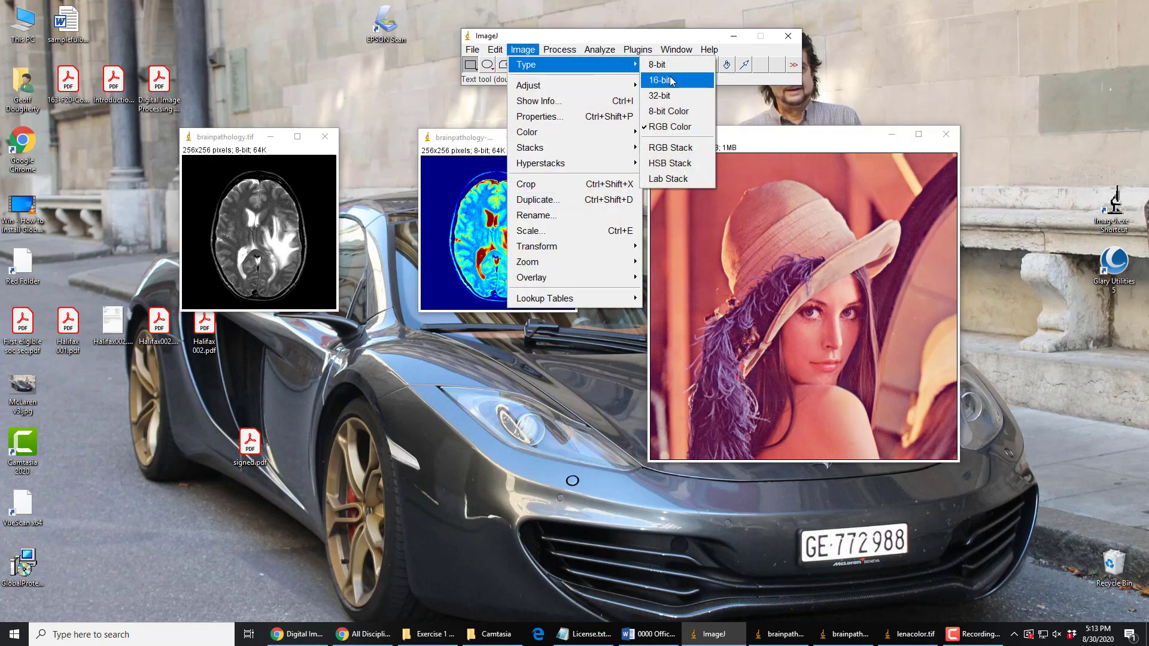
click(671, 120)
click(585, 197)
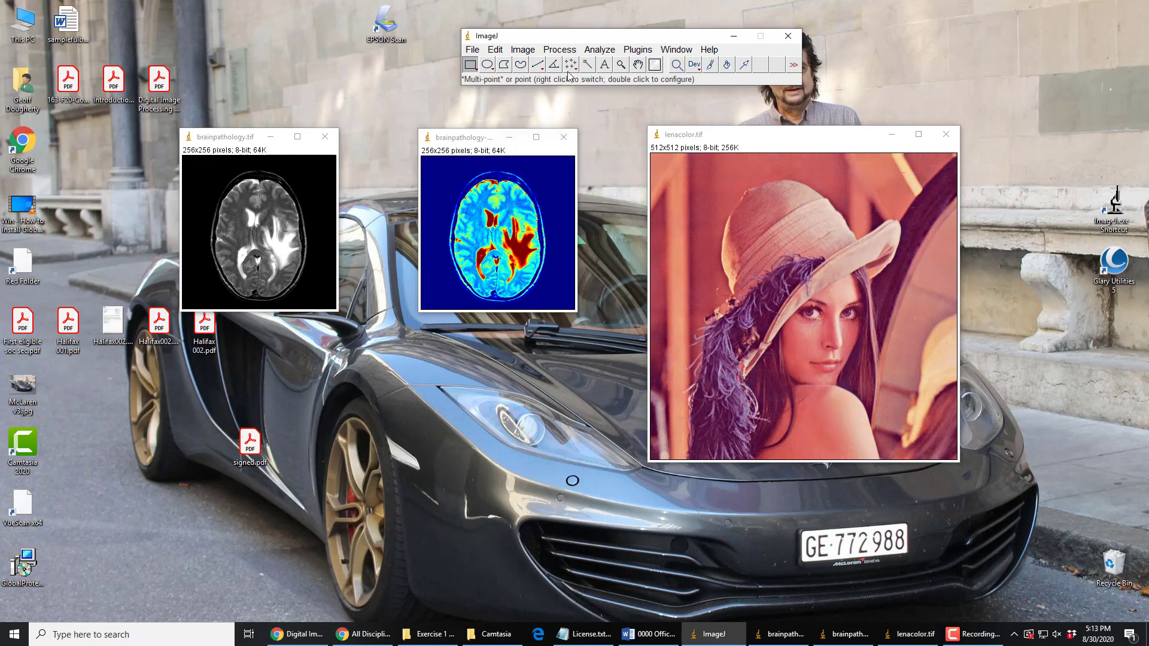
Examine the indexed colors of the 8-bit Color lenacolor.tif in the LUT Editor and close it without editing
click(525, 50)
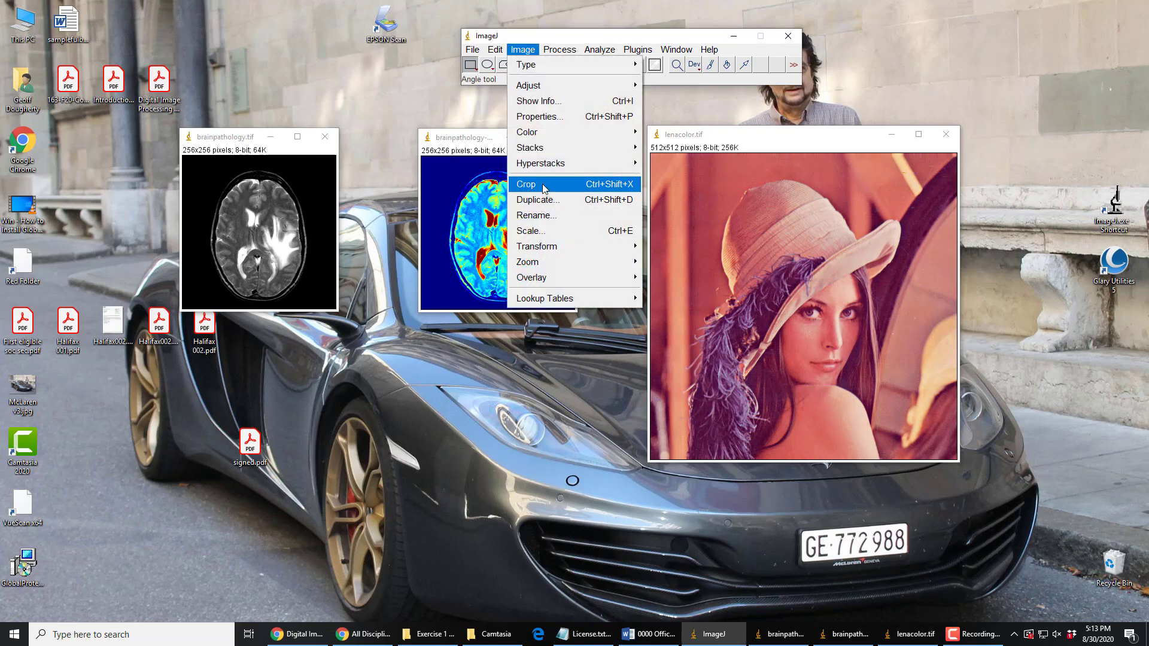
mouse_move(542, 132)
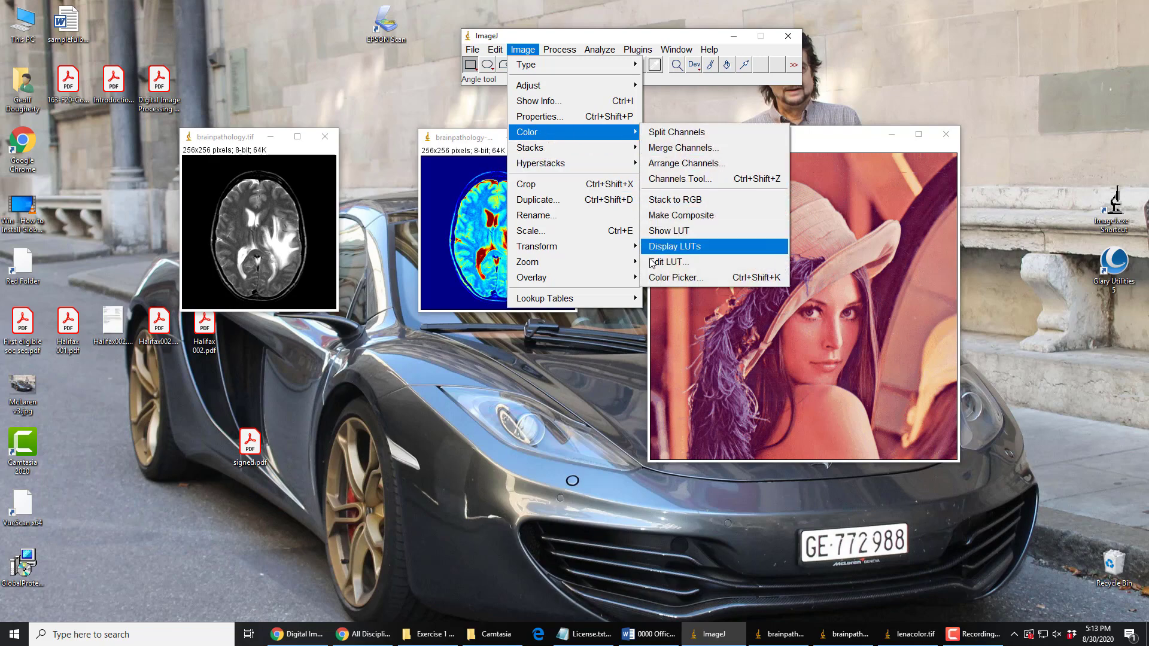
click(655, 263)
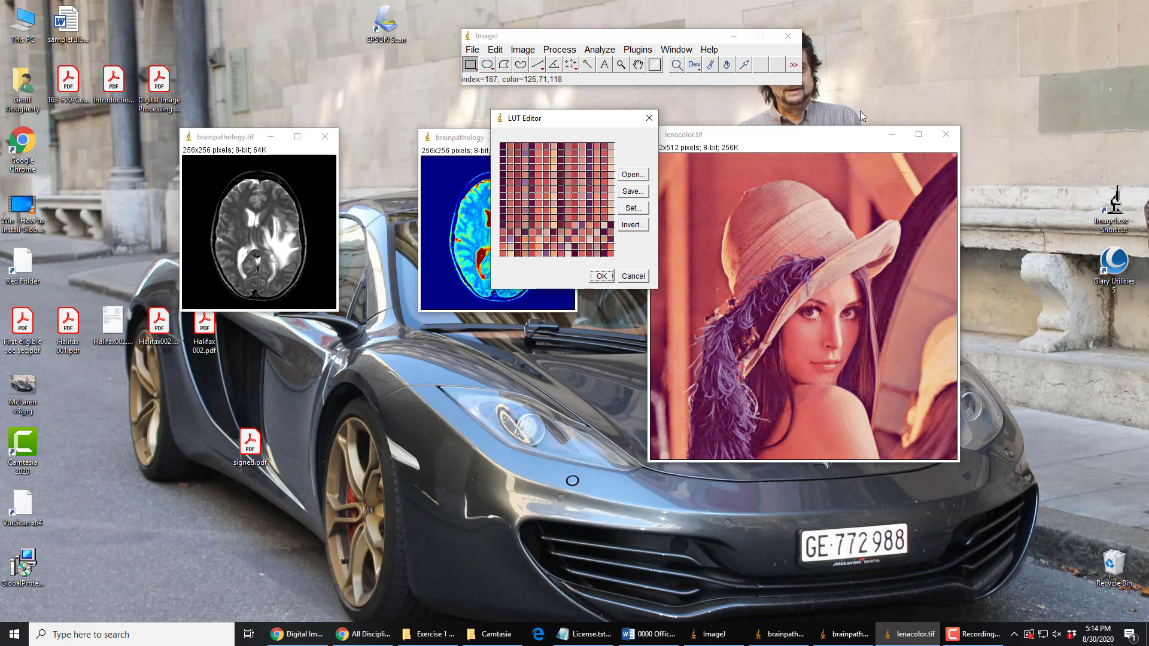
click(648, 122)
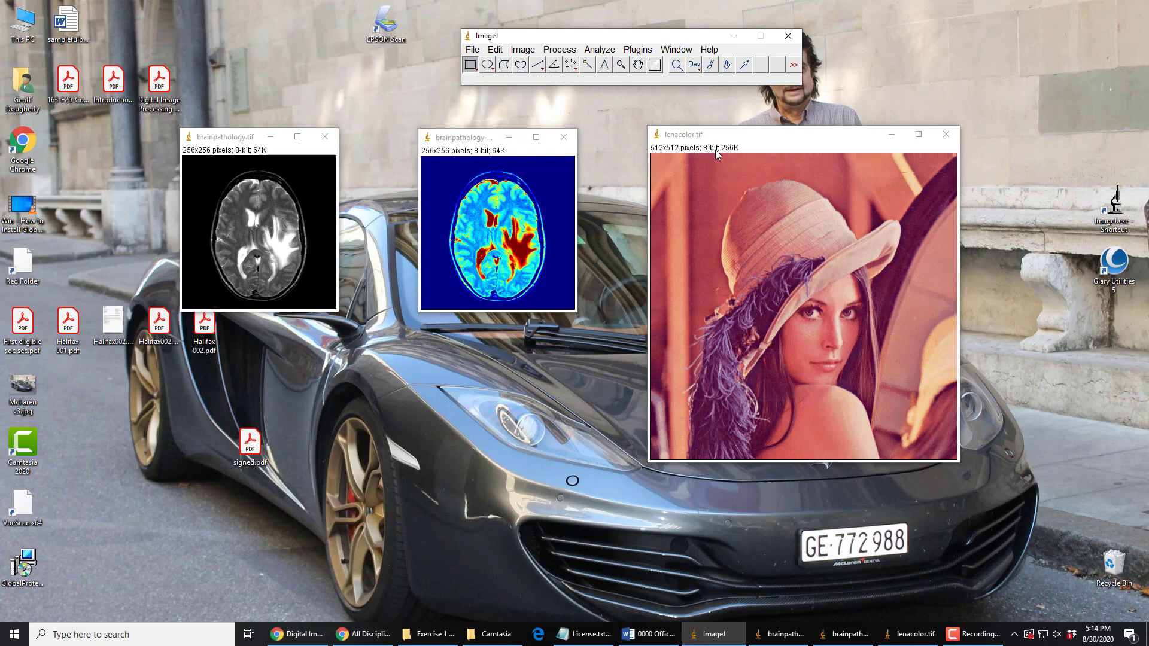
Convert lenacolor.tif from 8-bit Color to 8-bit grayscale
click(521, 52)
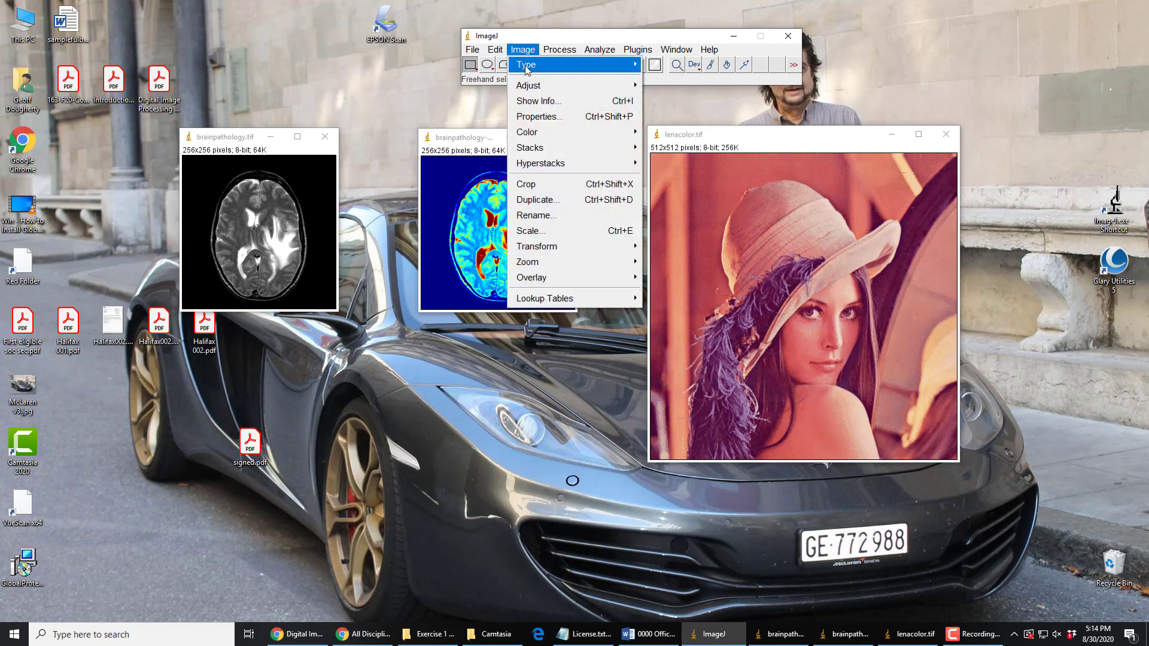
mouse_move(529, 70)
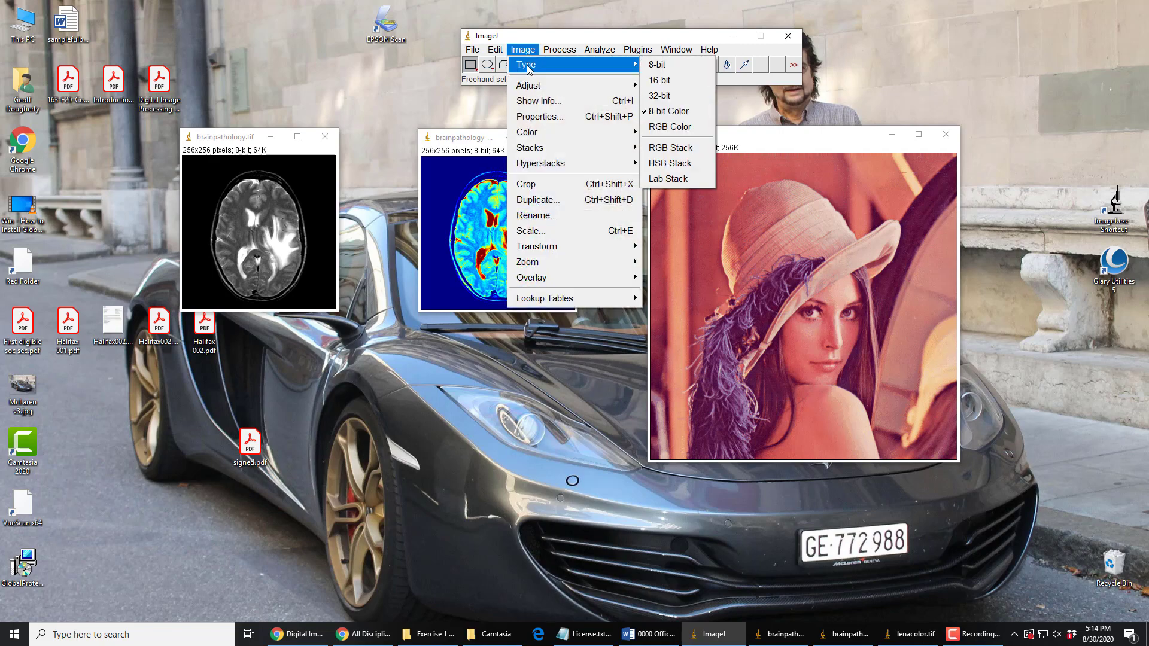
click(669, 71)
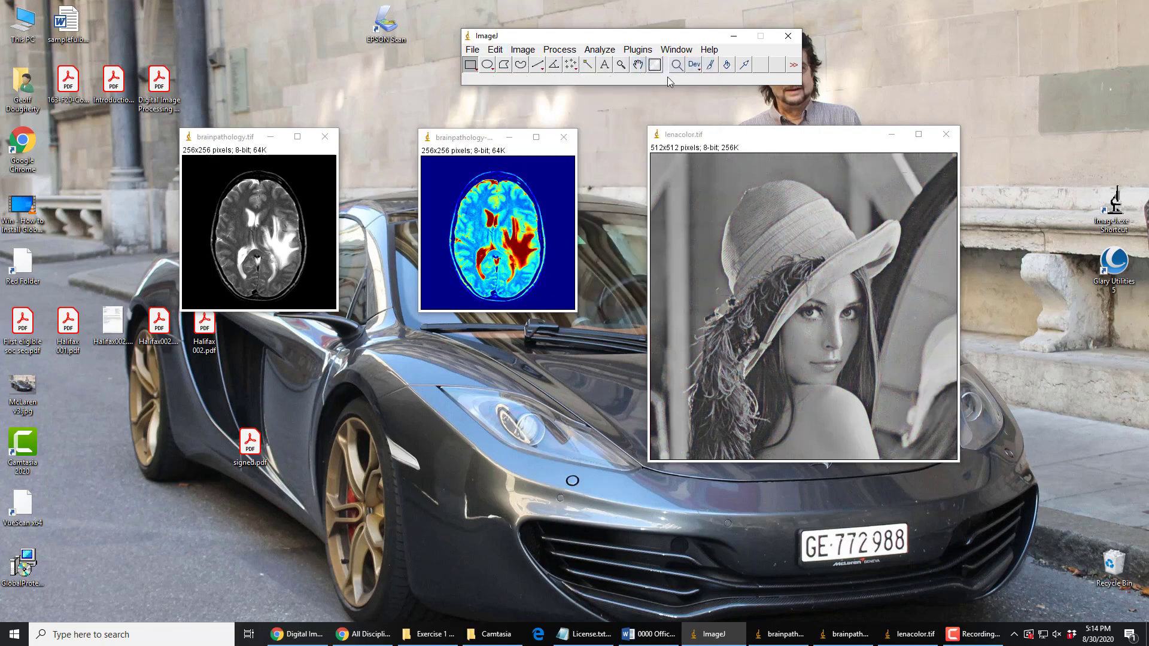
Show the look-up table of the grayscale lenacolor.tif in the LUT Editor
click(523, 51)
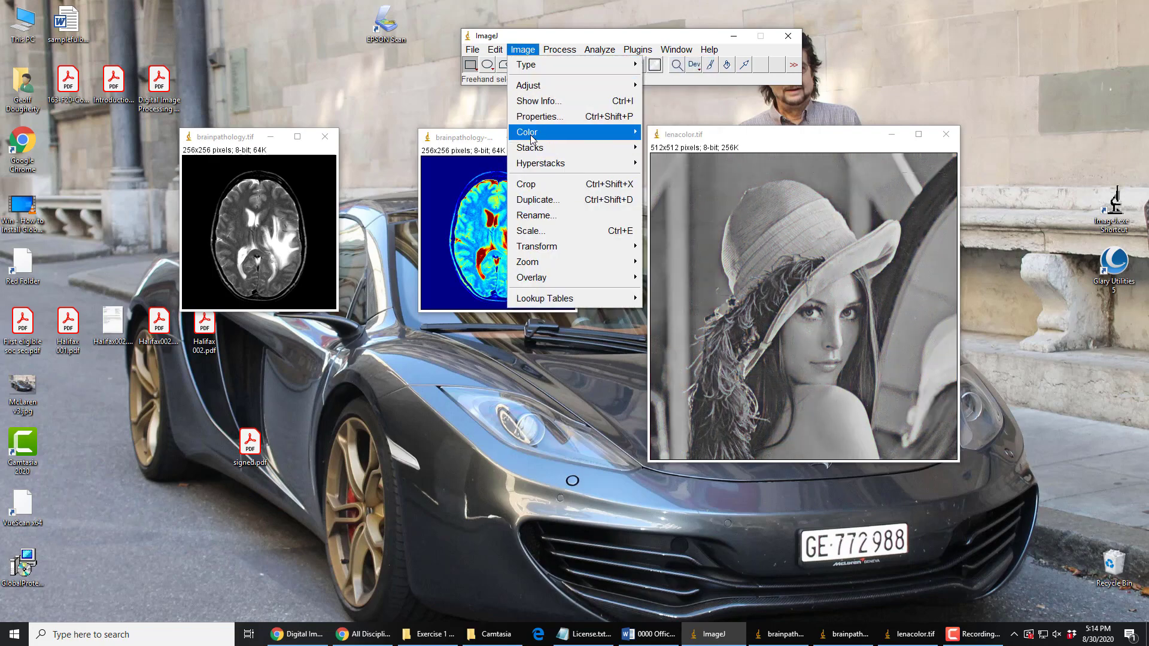
mouse_move(532, 133)
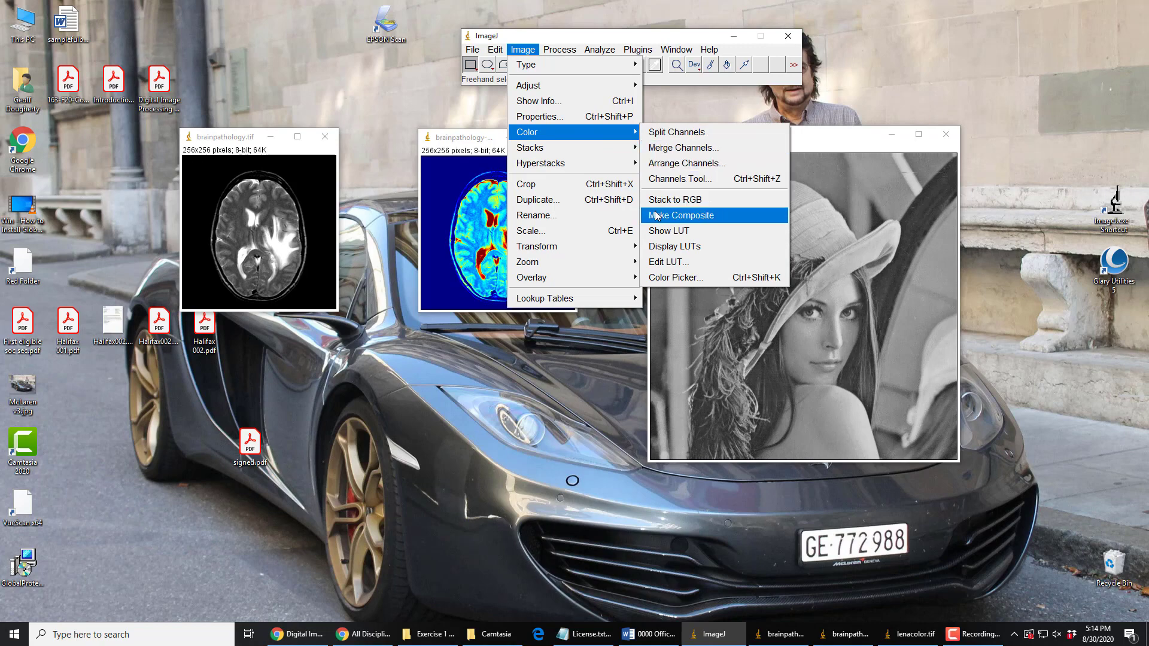
click(658, 263)
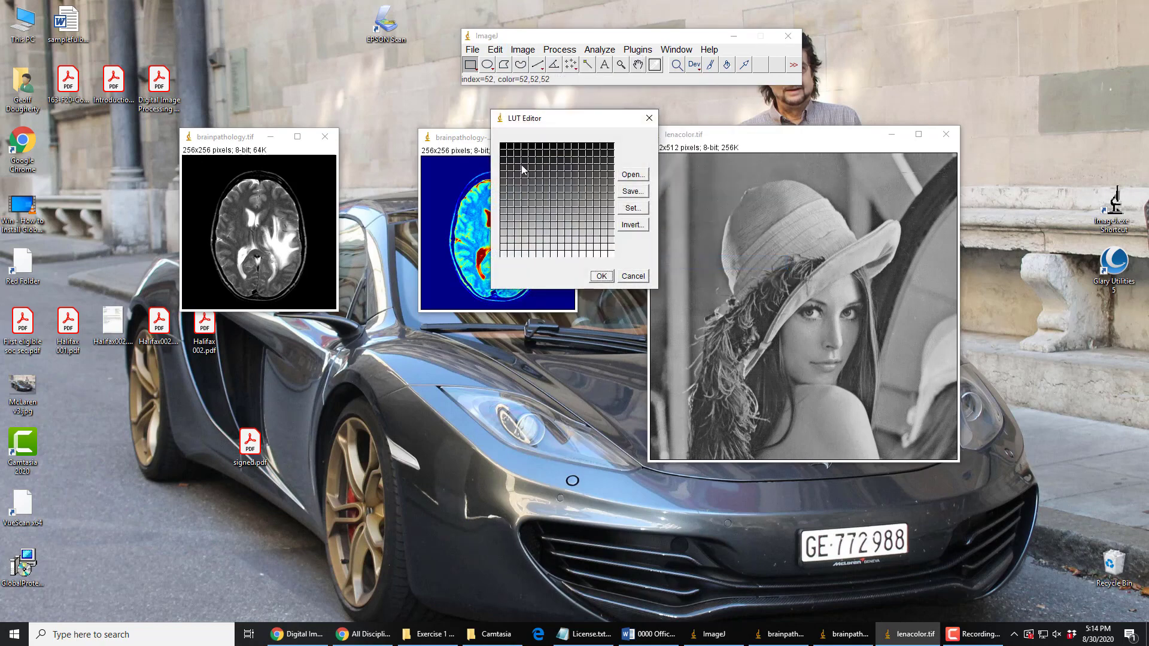